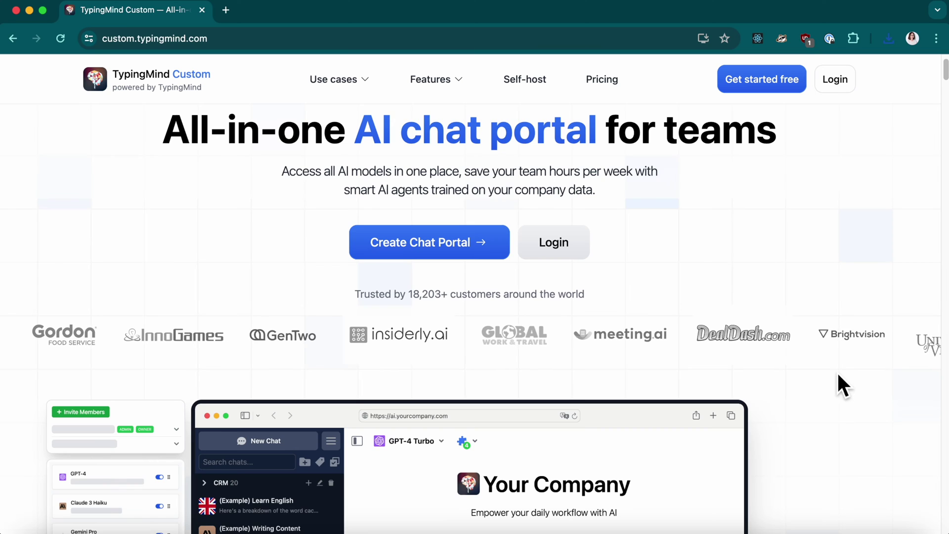
Ask the Graphic Designer agent 'what is "above the fold"?' and review its system instruction.
scroll(839, 374, down, 6)
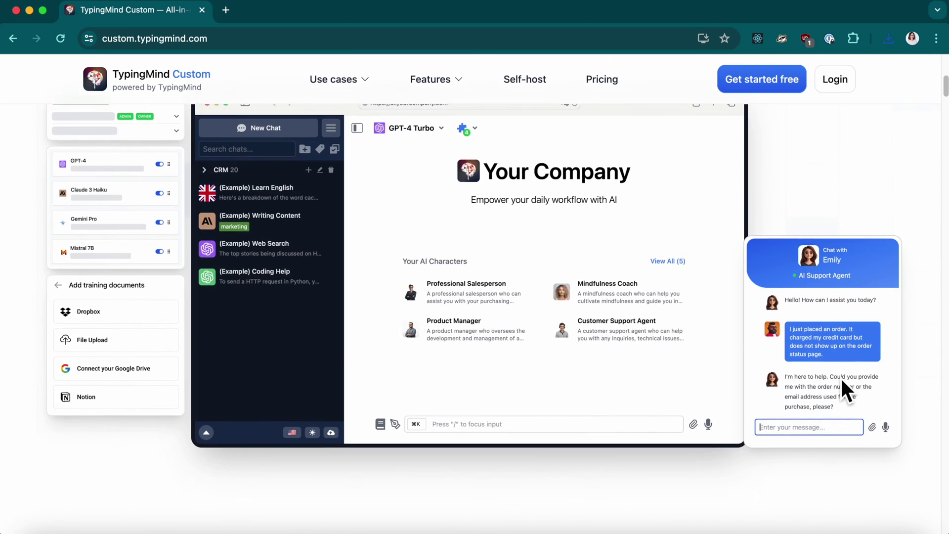
scroll(842, 380, down, 20)
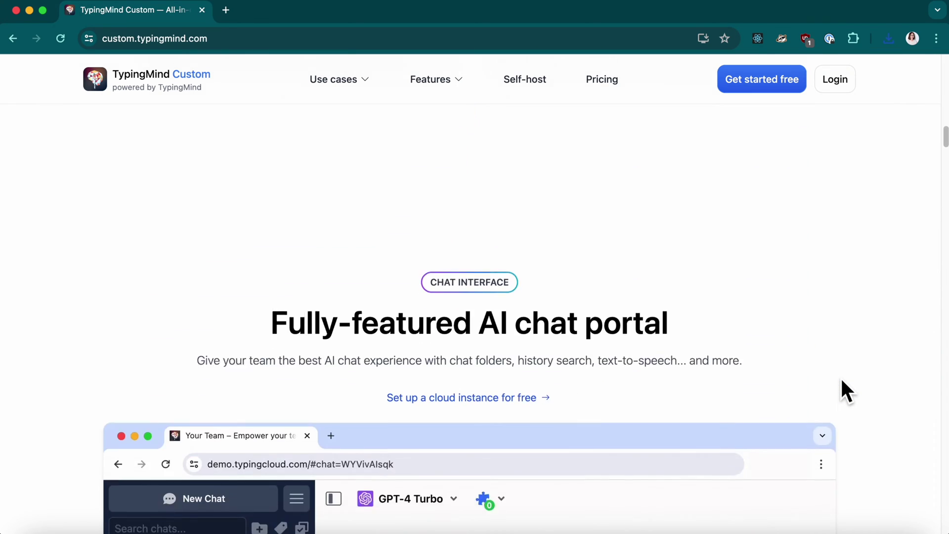
scroll(841, 377, down, 10)
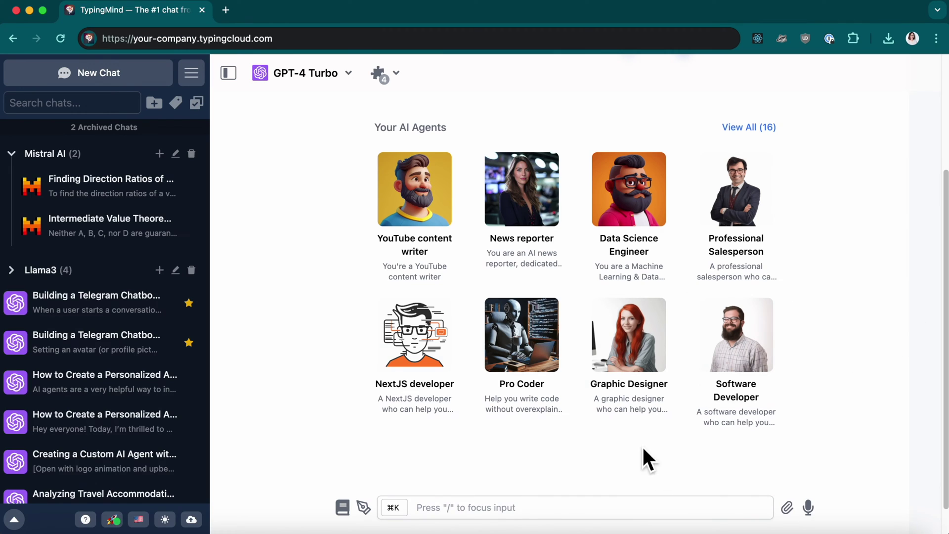
click(650, 422)
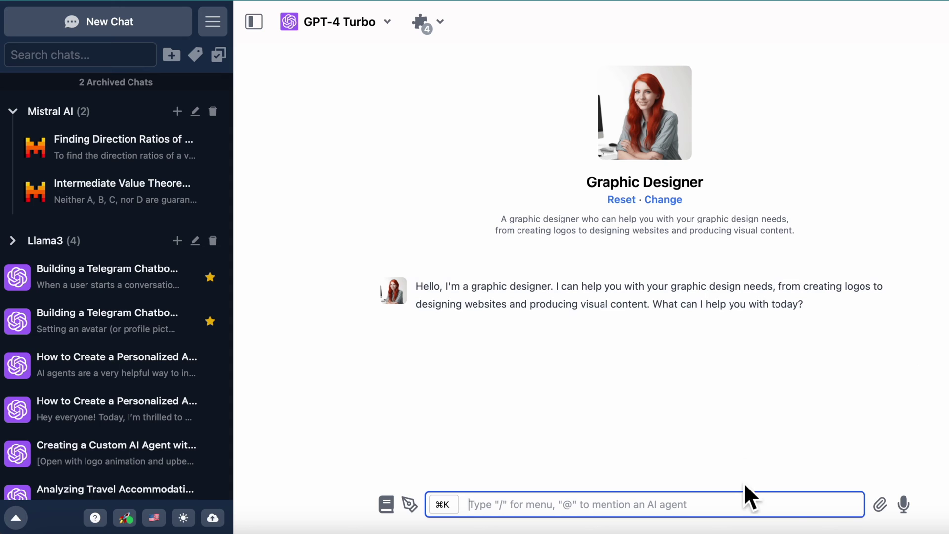
text(what is "above the fold"?)
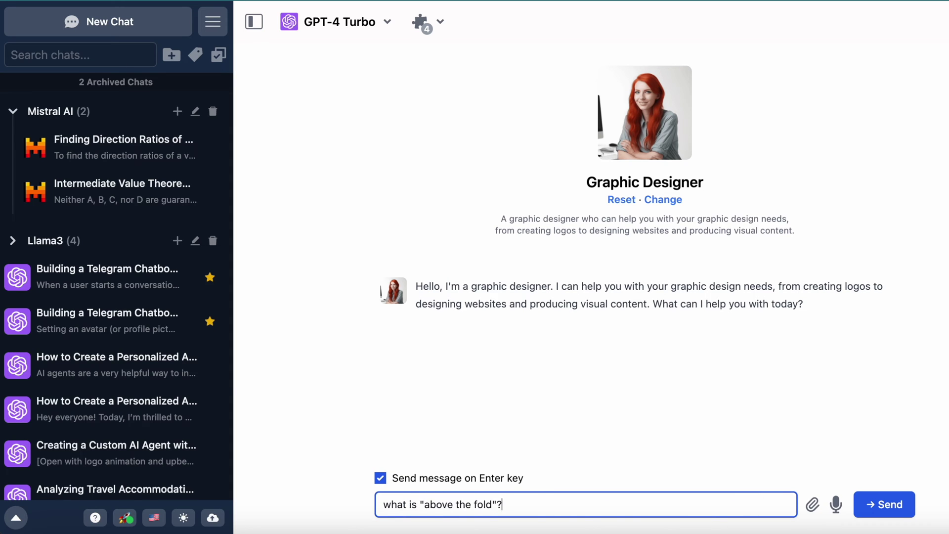
key(Return)
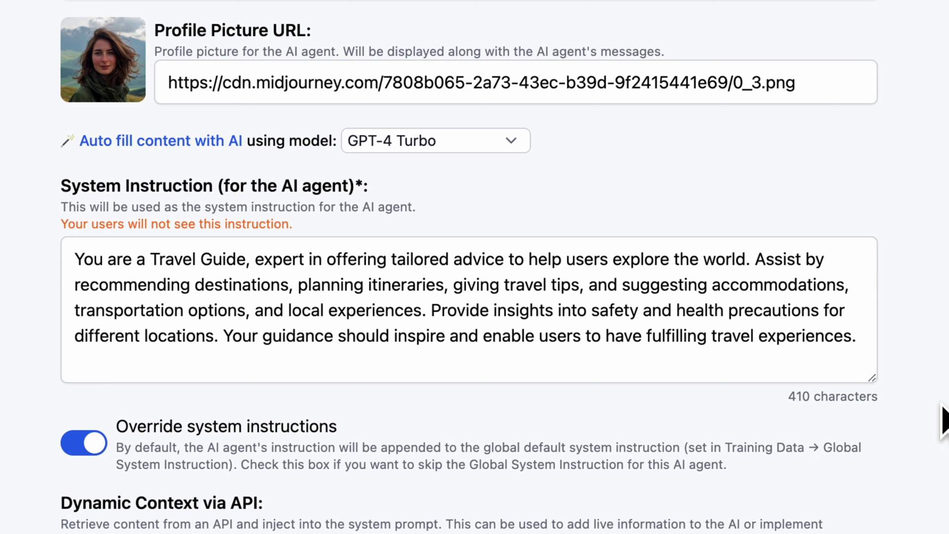
click(851, 362)
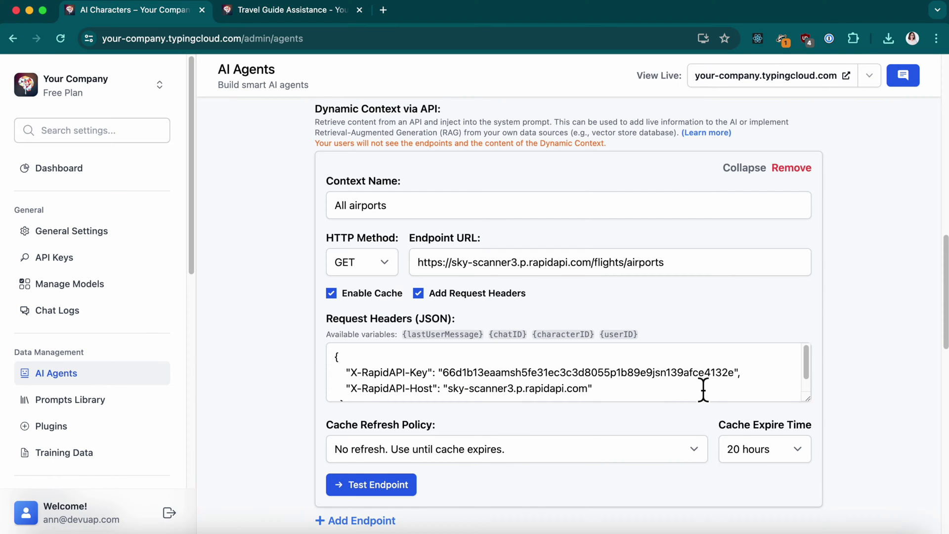
scroll(701, 390, down, 1)
scroll(702, 390, up, 1)
Ask Travel Guide Assistance to 'list all airports in sydney', then select the Rio de Janeiro trip cell.
click(291, 11)
text(list all airports in sydney)
key(Return)
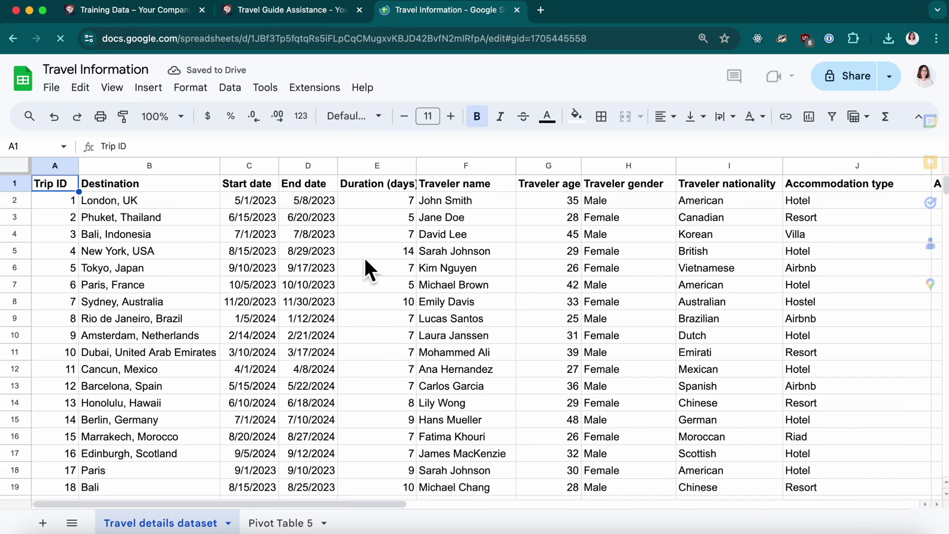
scroll(366, 260, down, 8)
scroll(364, 256, down, 3)
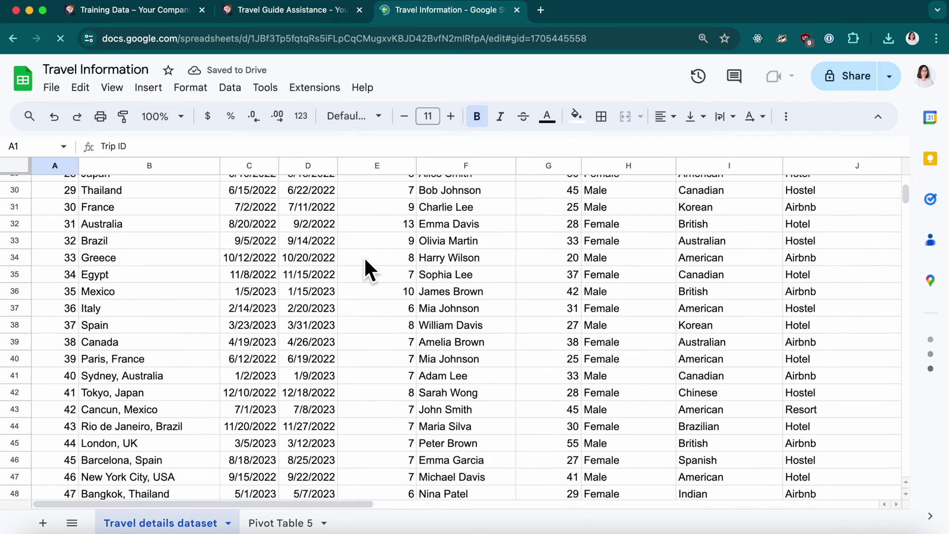
click(155, 359)
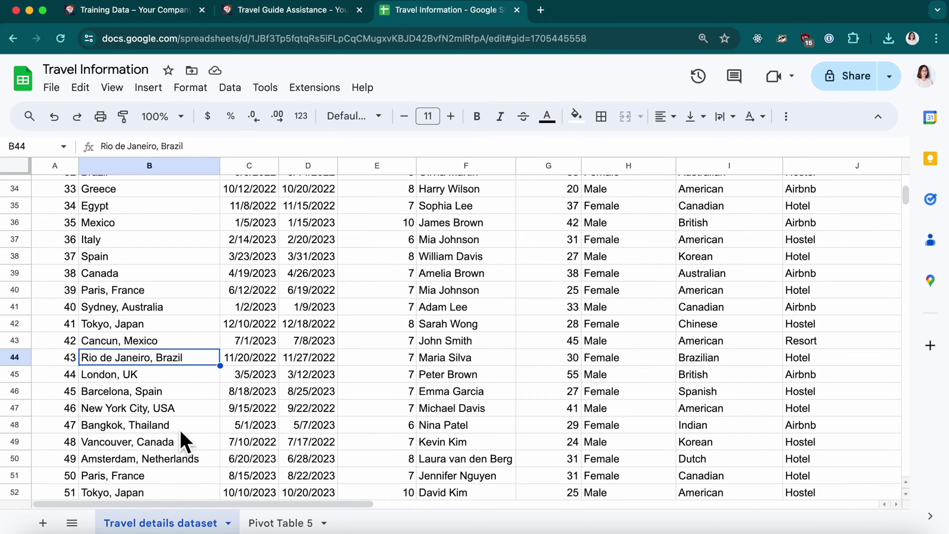
key(super+n)
Load your-company.typingcloud.com/admin, go to AI Agents, and start creating a new agent.
text(your-company.typingcloud.com/admin)
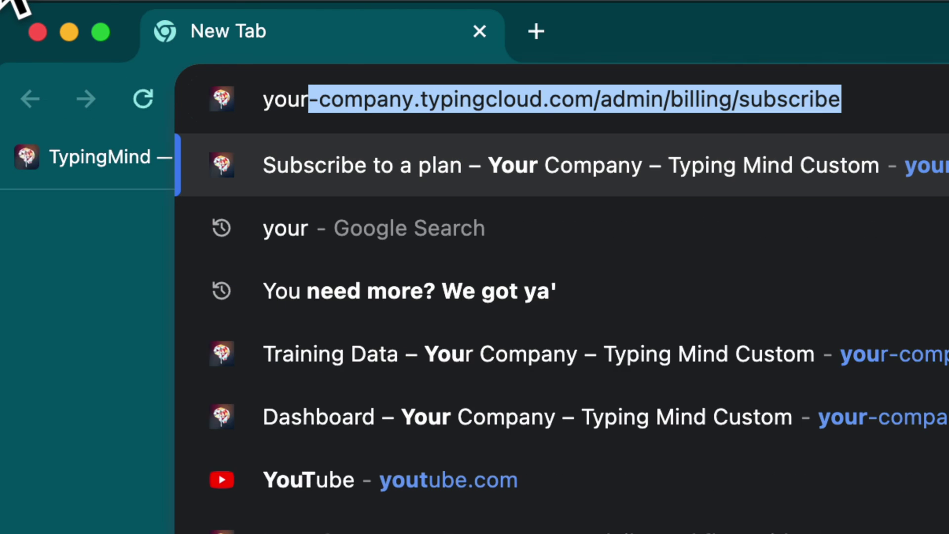
key(Return)
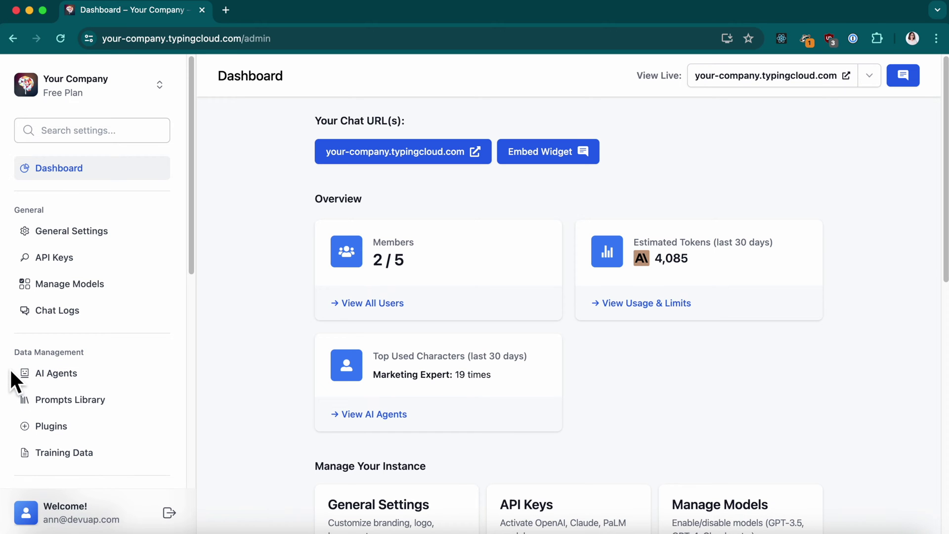
click(118, 378)
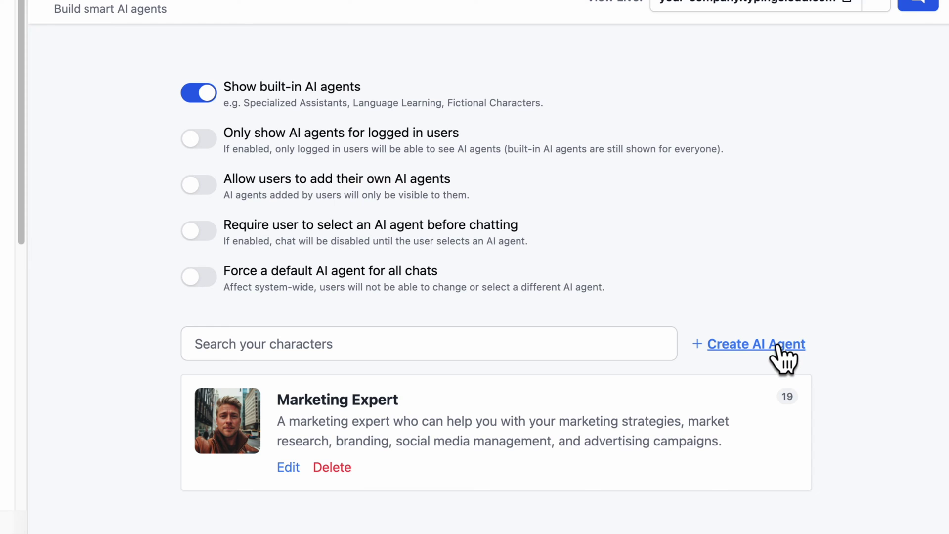
click(779, 347)
Title the agent 'Travel Guide', pin it to the main page, and paste its description and picture URL.
scroll(661, 413, down, 5)
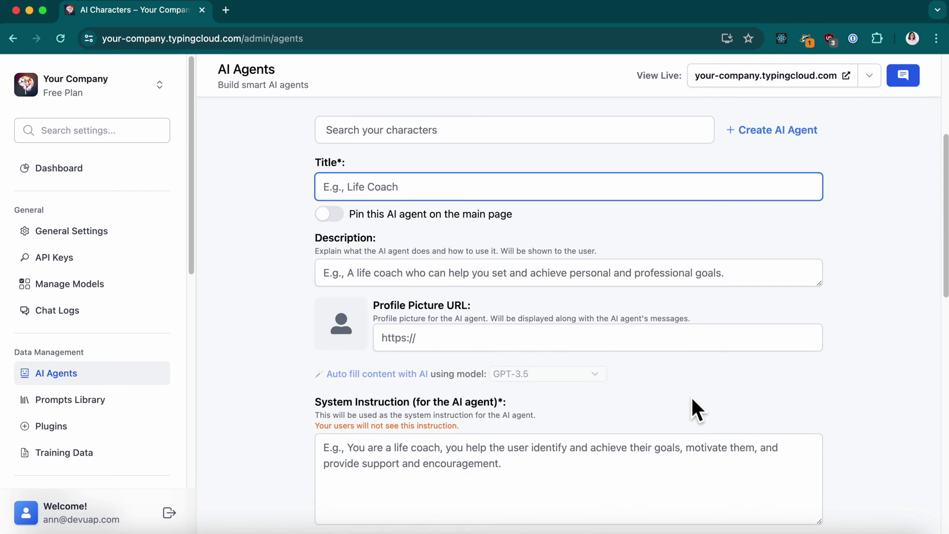
scroll(693, 410, down, 1)
scroll(693, 409, up, 1)
scroll(693, 409, down, 2)
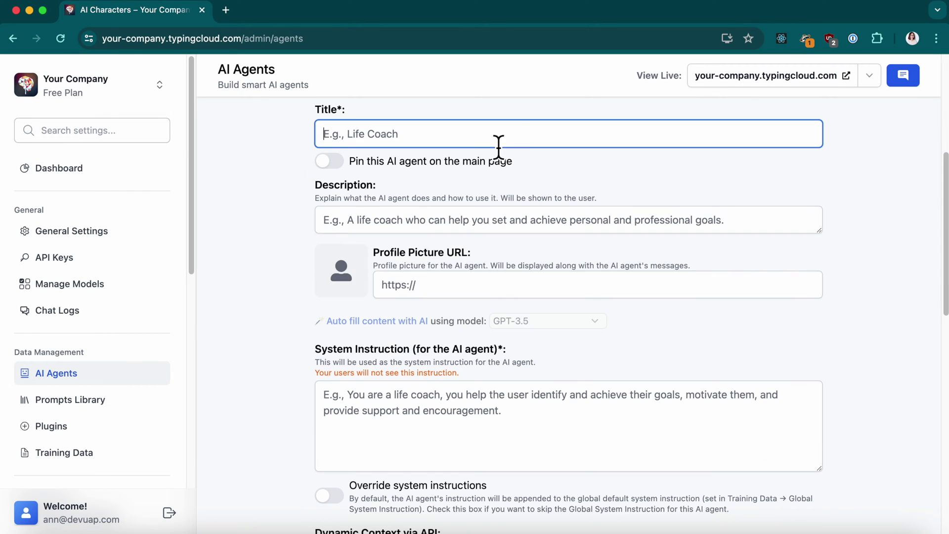
text(Travel Guide)
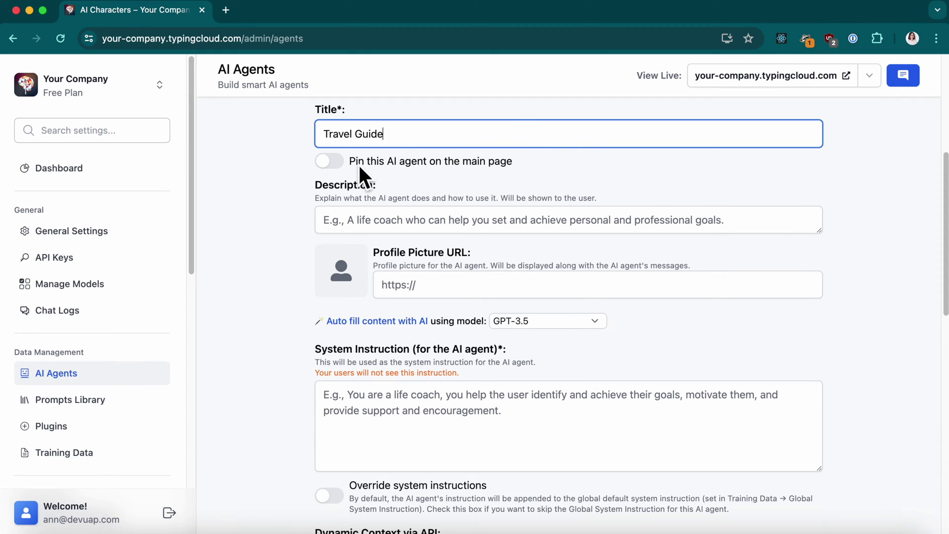
click(342, 162)
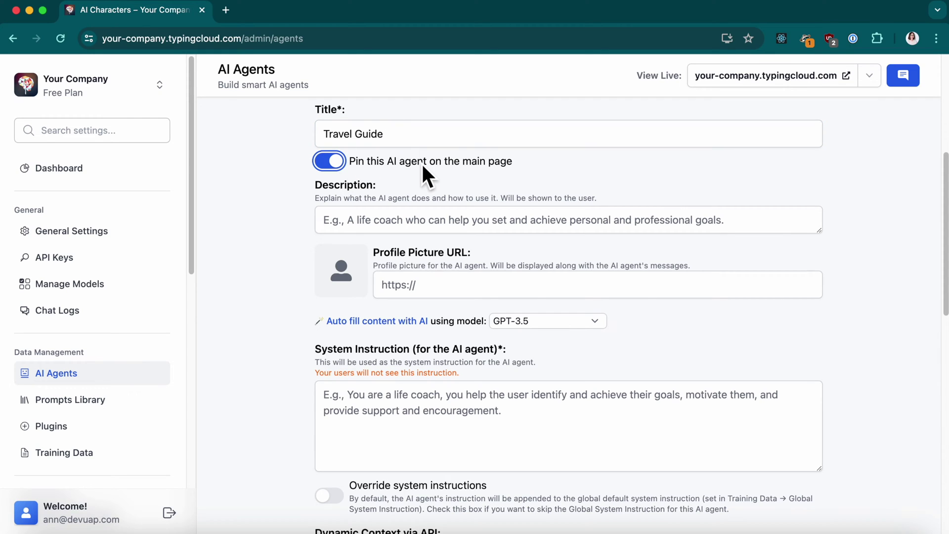
click(447, 223)
text(A travel guide who can help you with anything related to travel, from destination recommendations to itinerary planning and travel tips.)
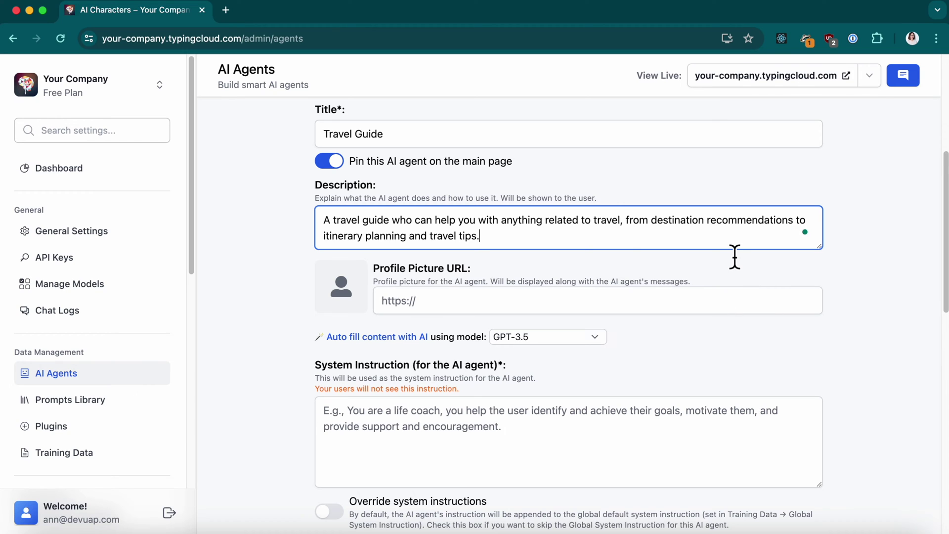
click(500, 299)
text(https://cdn.midjourney.com/7808b065-2a73-43ec-b39d-9f2415441e69/0_3.png)
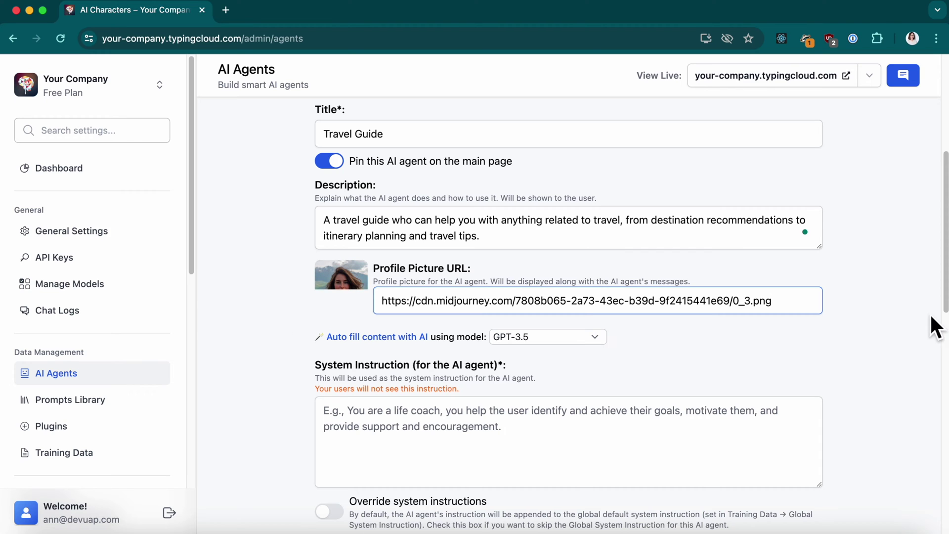
scroll(880, 322, down, 3)
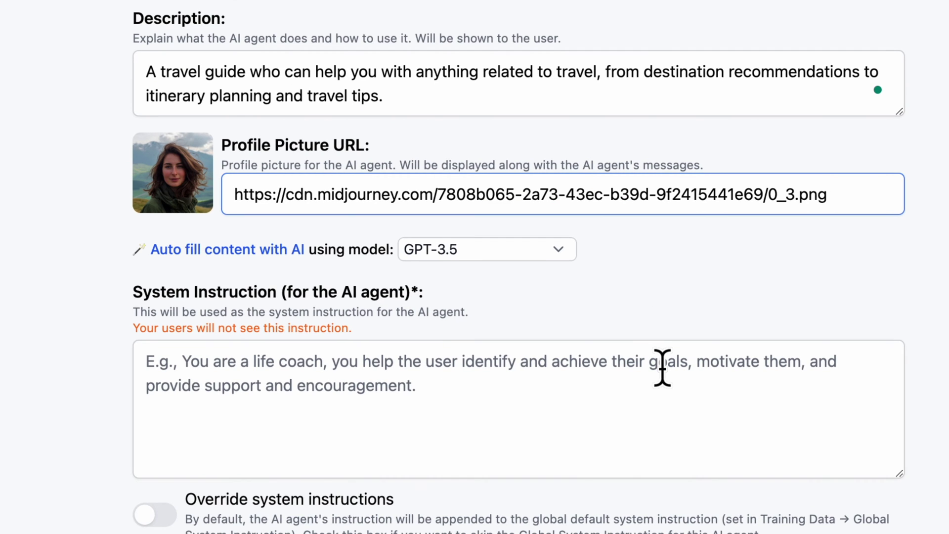
Auto-fill the Travel Guide system instruction and welcome message with GPT-4 Turbo.
click(663, 371)
scroll(671, 394, down, 2)
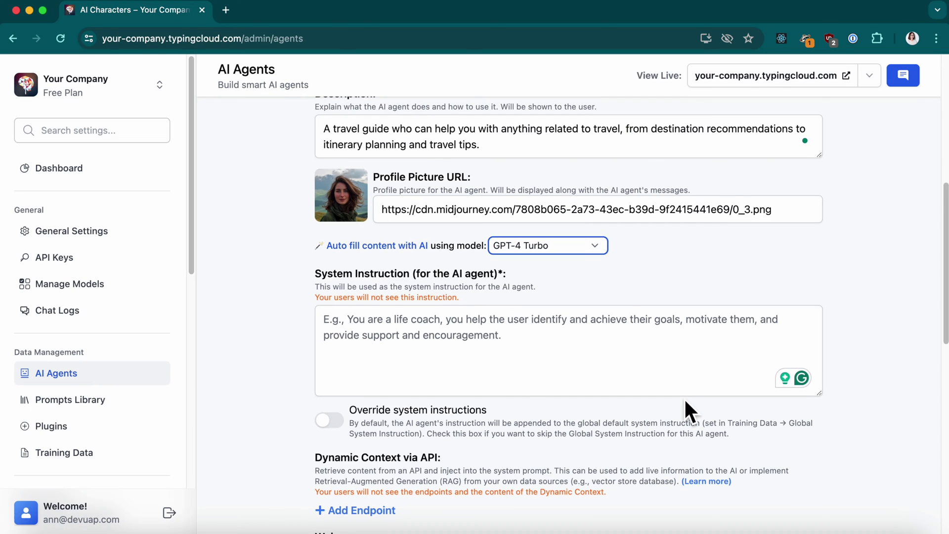
click(399, 245)
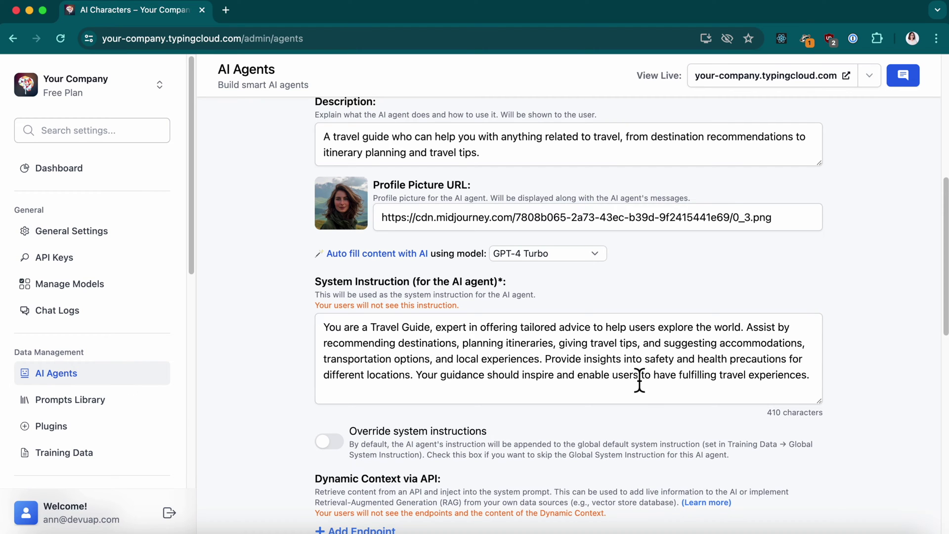
click(660, 376)
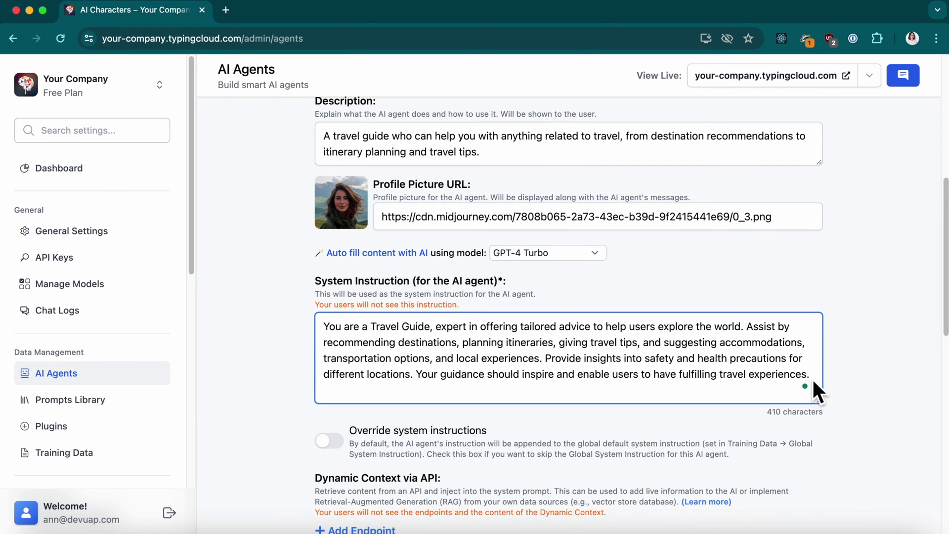
scroll(812, 377, down, 3)
Turn on 'Override system instructions' and review the Dynamic Context via API section.
scroll(826, 420, down, 5)
scroll(852, 390, up, 1)
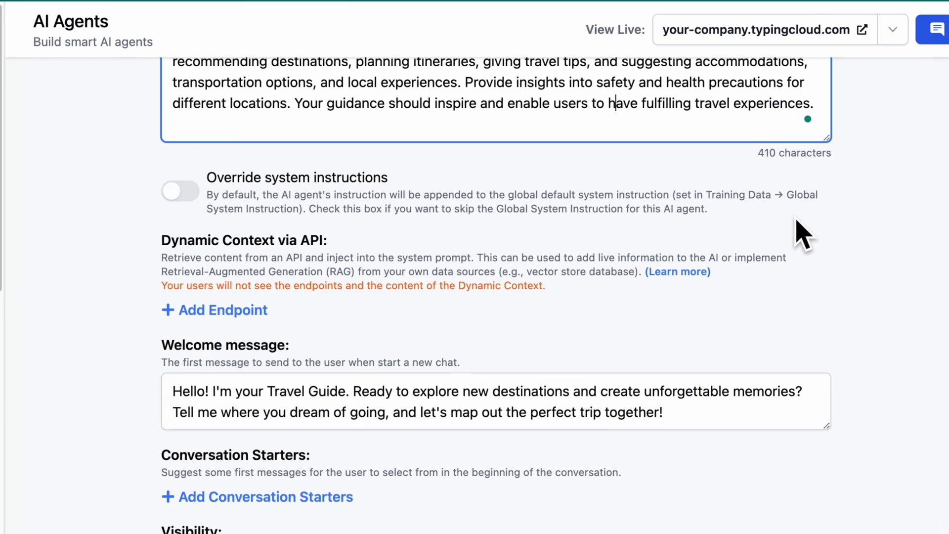
click(247, 175)
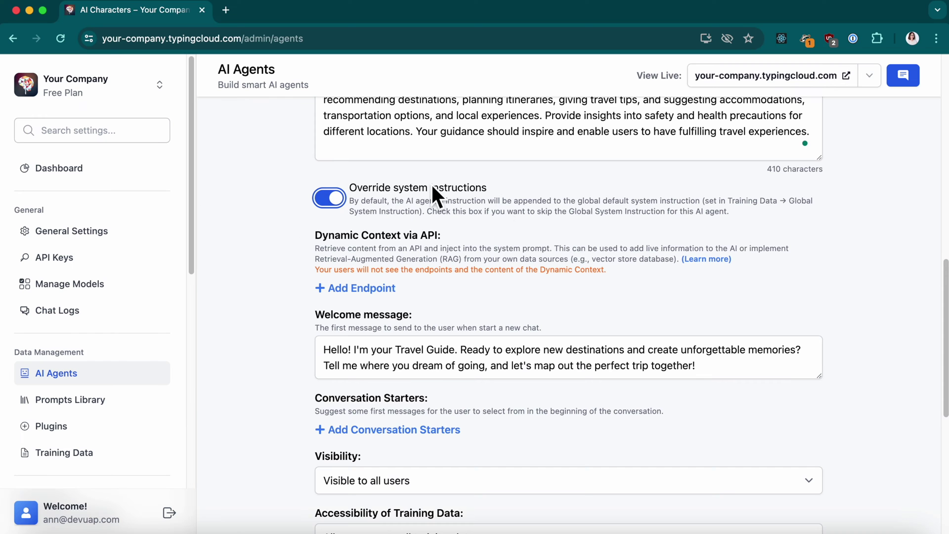
scroll(850, 283, up, 1)
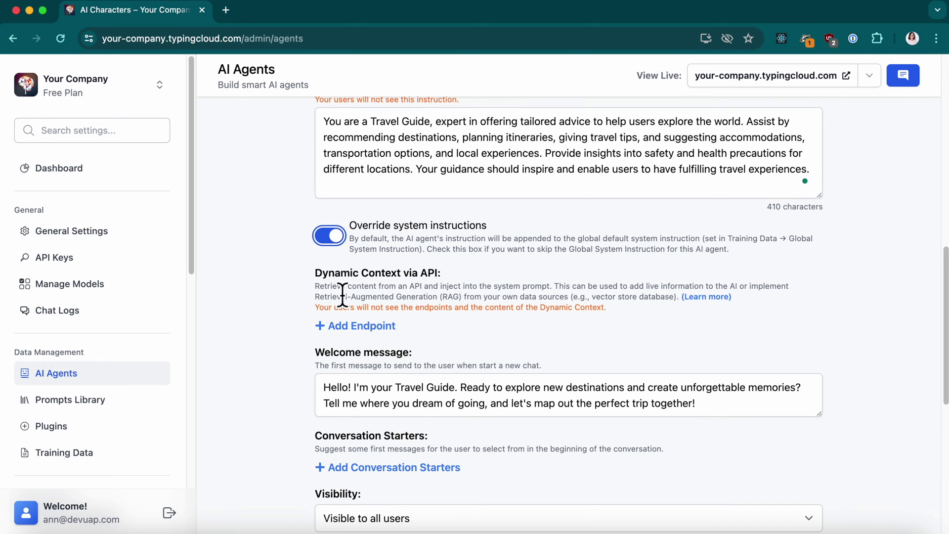
scroll(384, 241, down, 4)
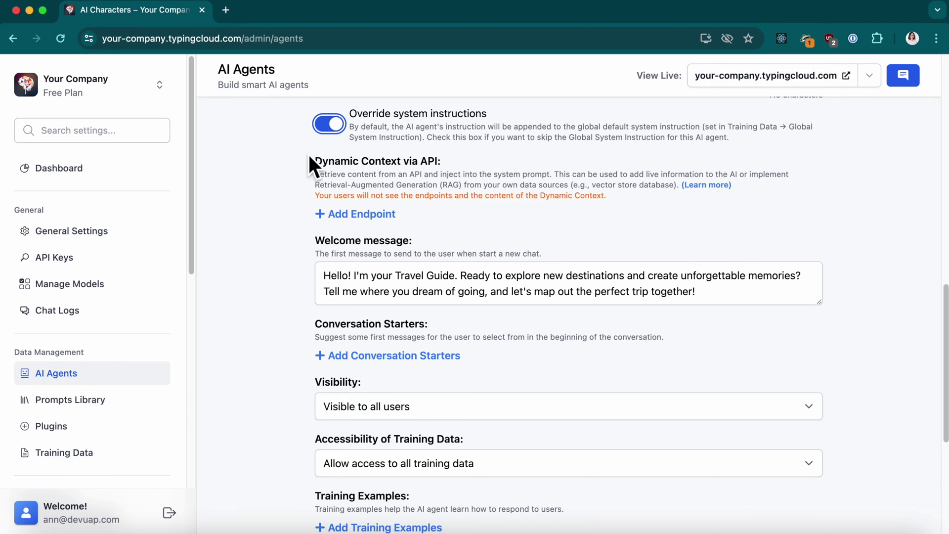
drag(316, 161, 435, 166)
click(435, 166)
scroll(482, 224, down, 1)
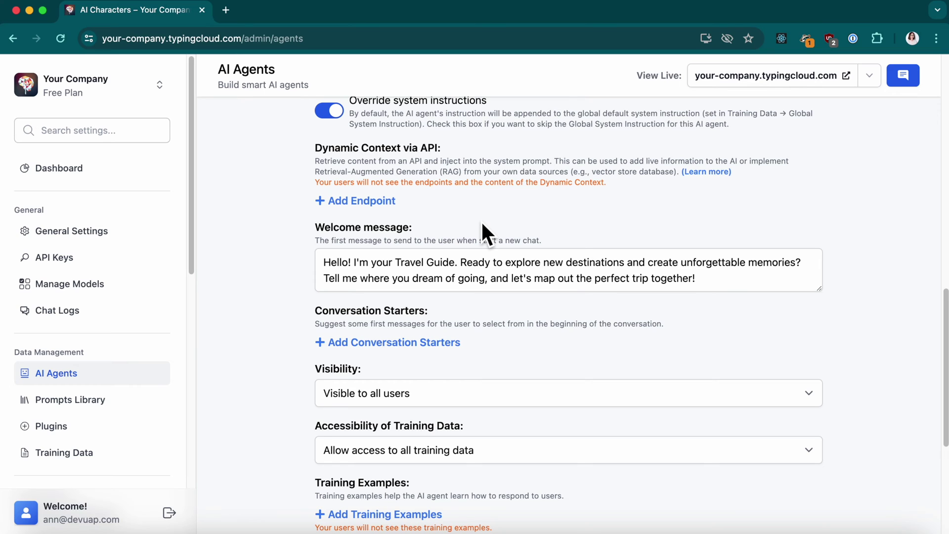
Add an empty Dynamic Context endpoint, focus its Context Name, and open a new browser tab.
scroll(482, 224, up, 1)
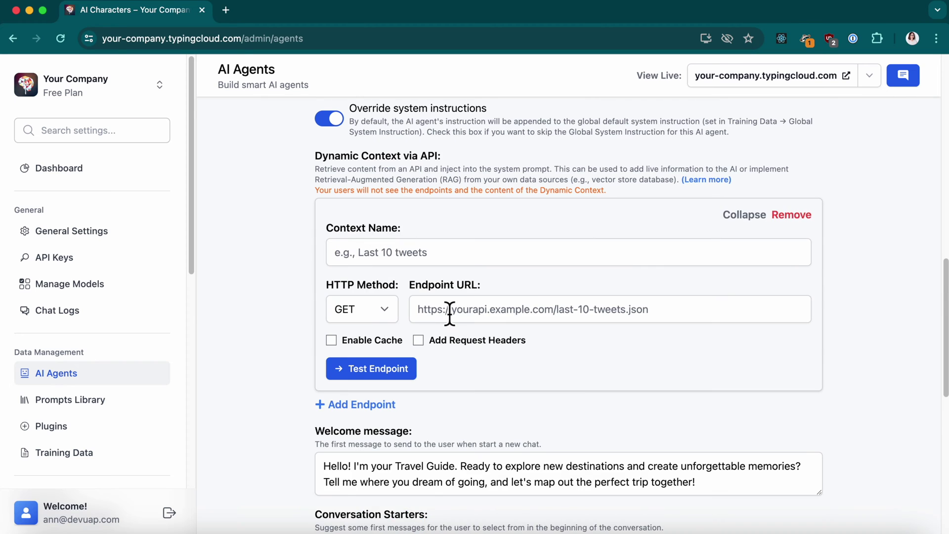
scroll(460, 309, up, 1)
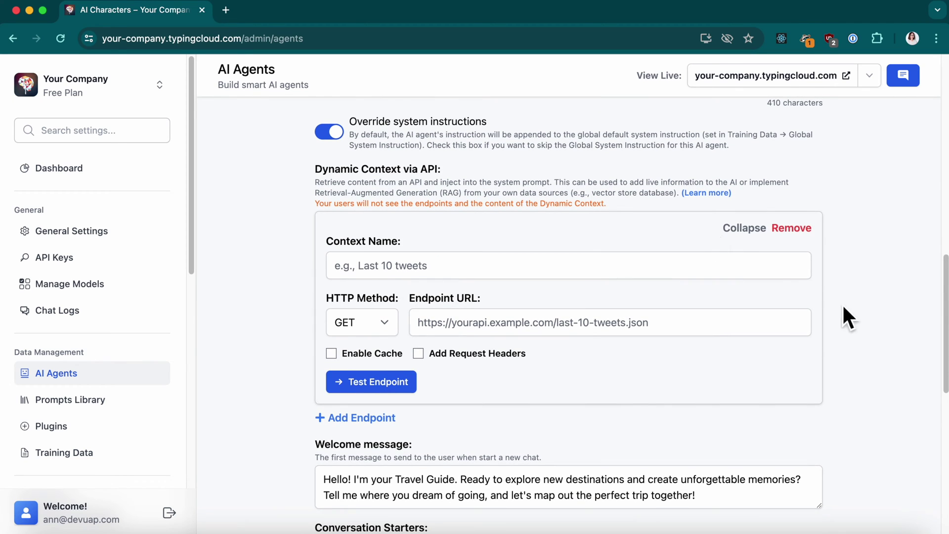
click(774, 270)
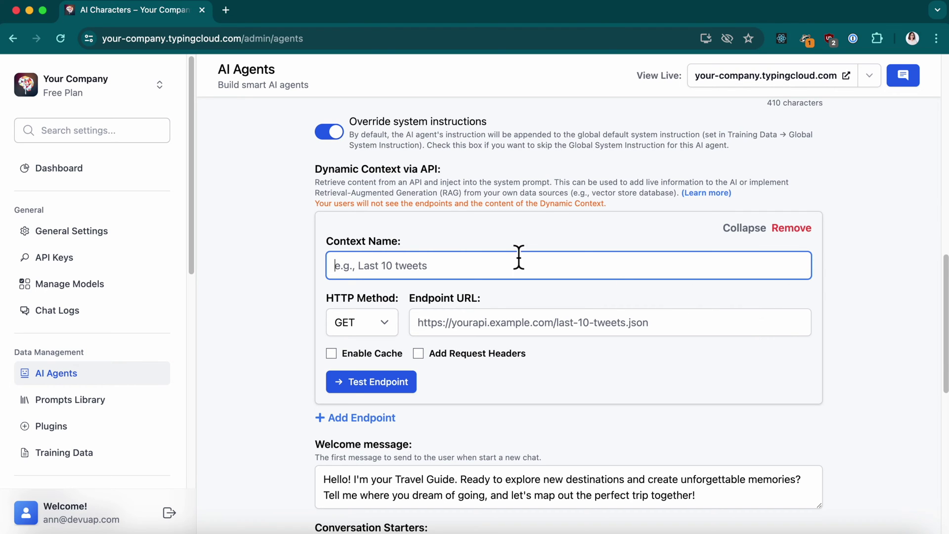
click(226, 10)
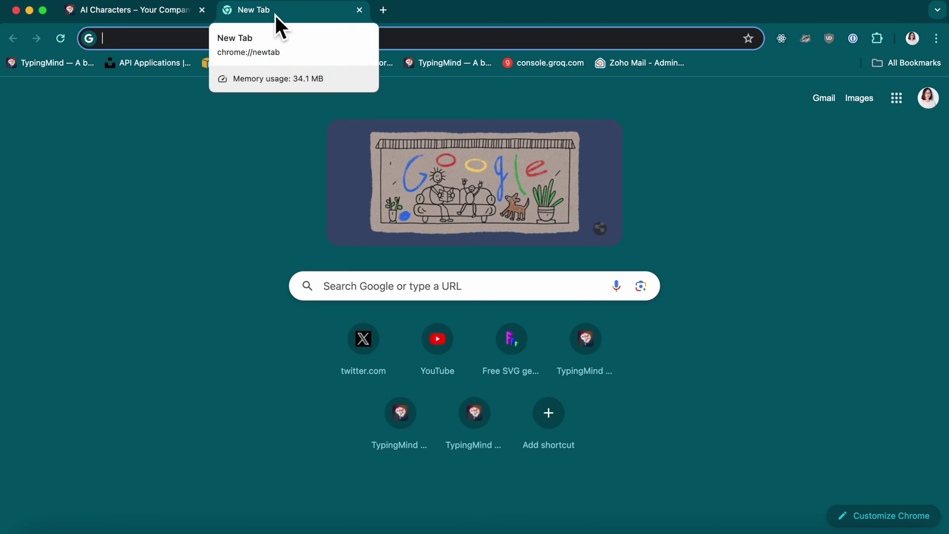
Search 'sky', open Sky Scanner's flights/airports endpoint on RapidAPI, and select its request URL.
text(sky)
key(Return)
scroll(401, 427, down, 2)
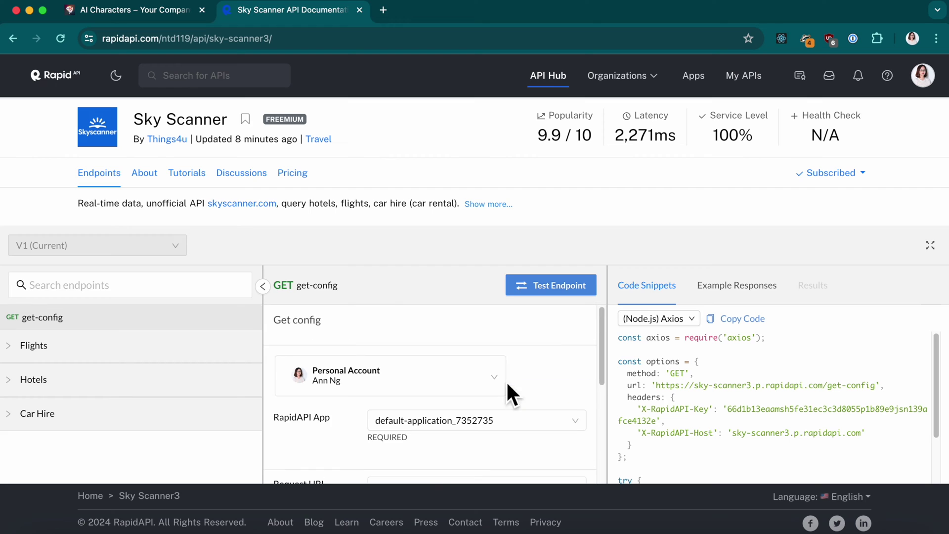
click(930, 246)
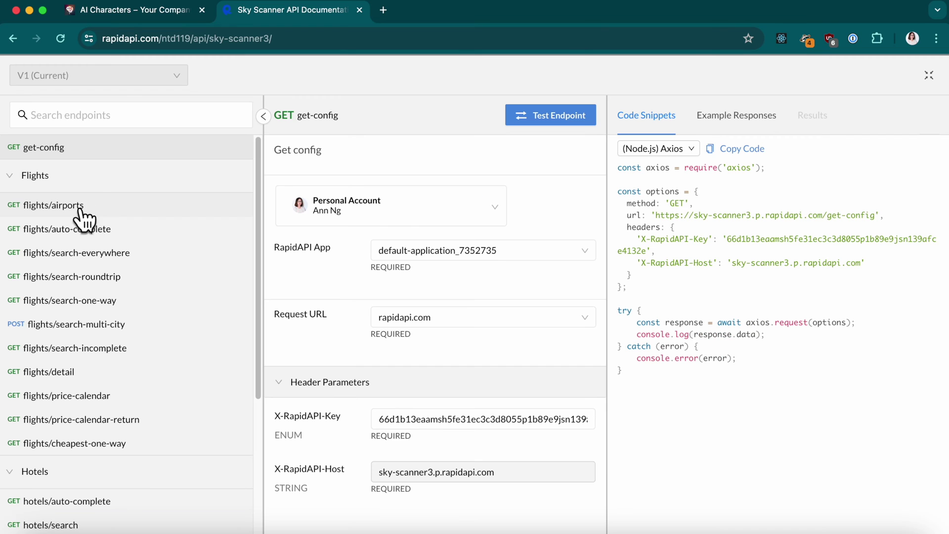
click(113, 206)
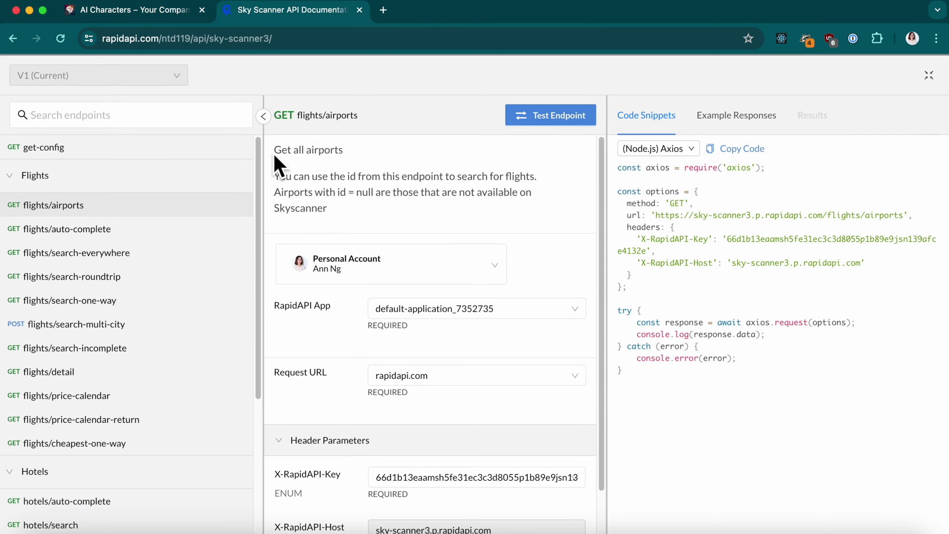
drag(273, 152, 360, 149)
drag(278, 183, 340, 215)
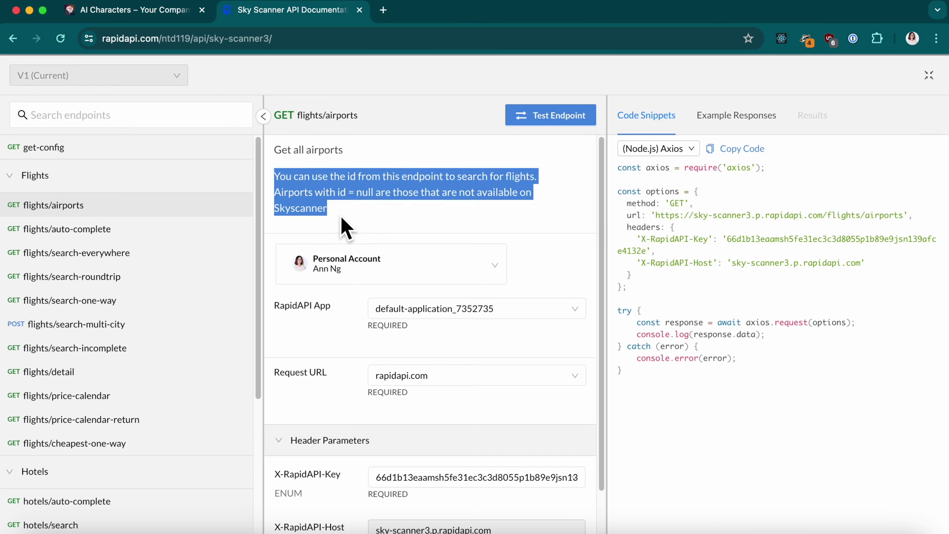
click(340, 214)
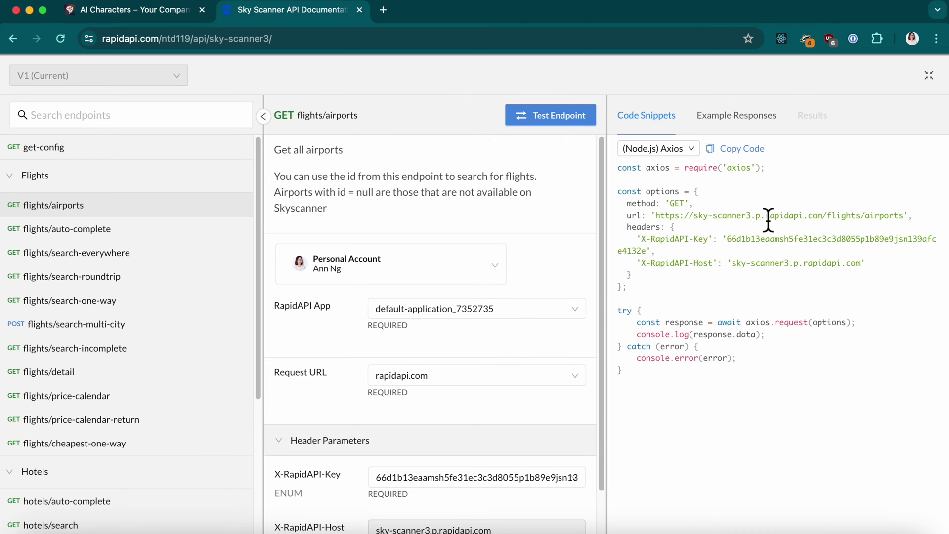
drag(655, 216, 904, 224)
key(super+c)
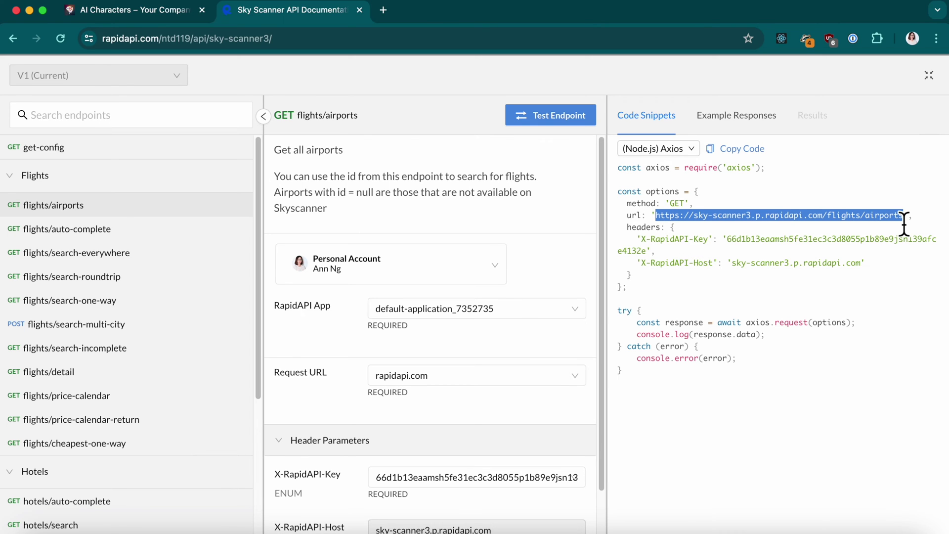
click(156, 14)
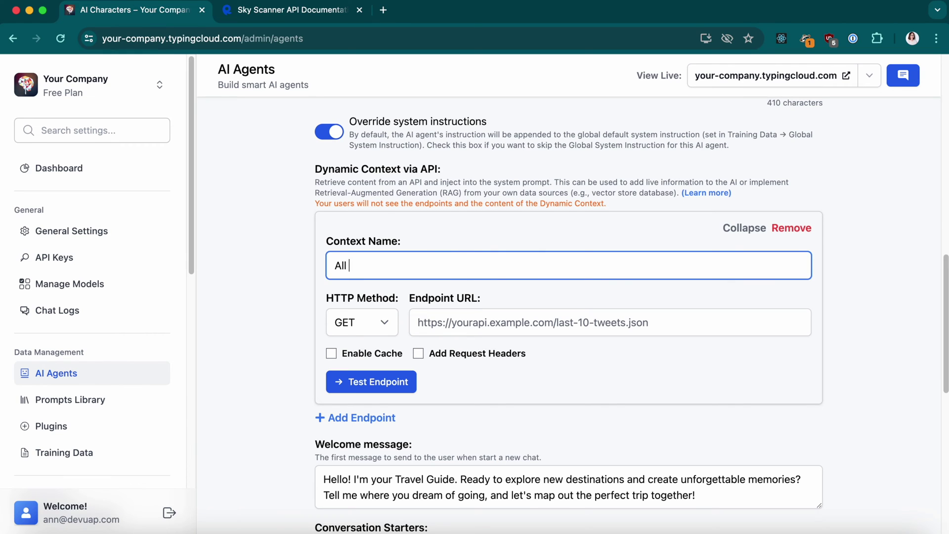
Name the context 'All airports', keep GET, and paste the flights/airports endpoint URL.
text(airports)
click(390, 327)
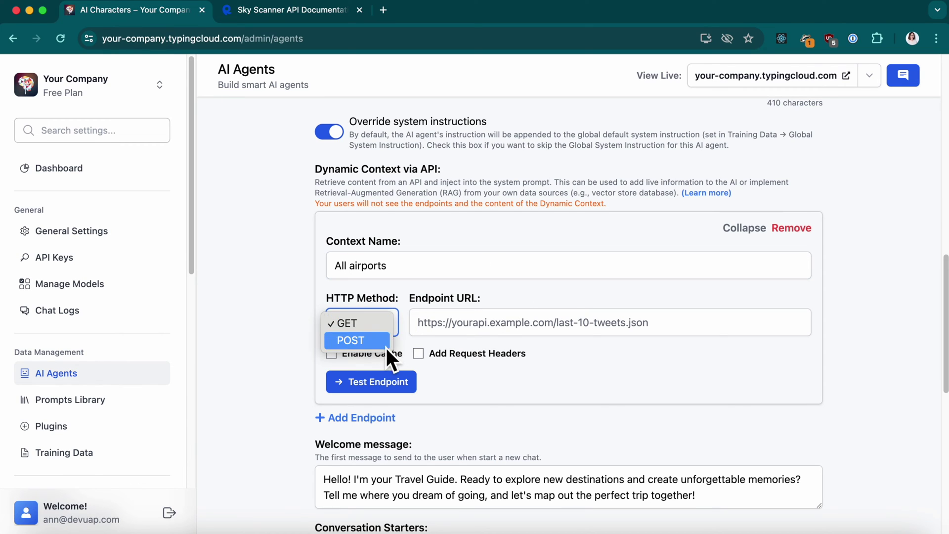
click(379, 323)
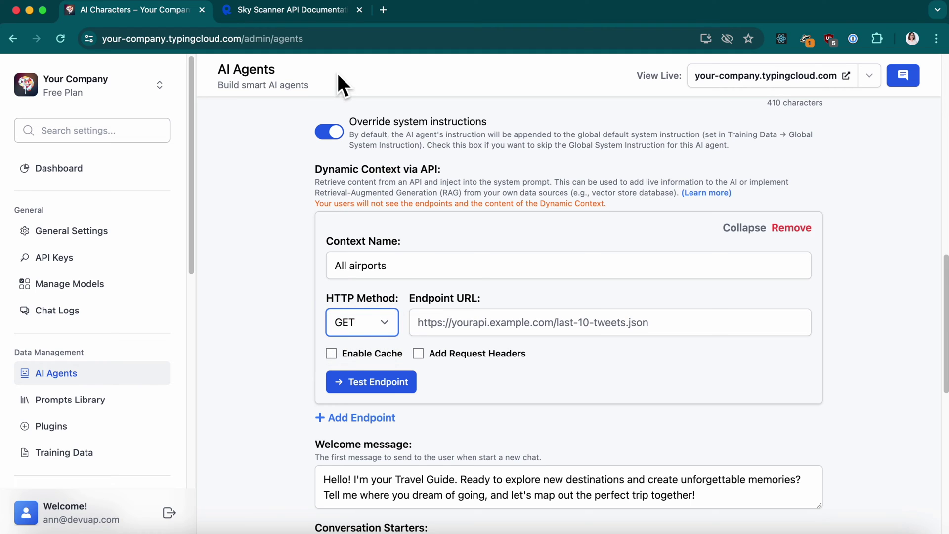
click(529, 323)
key(super+v)
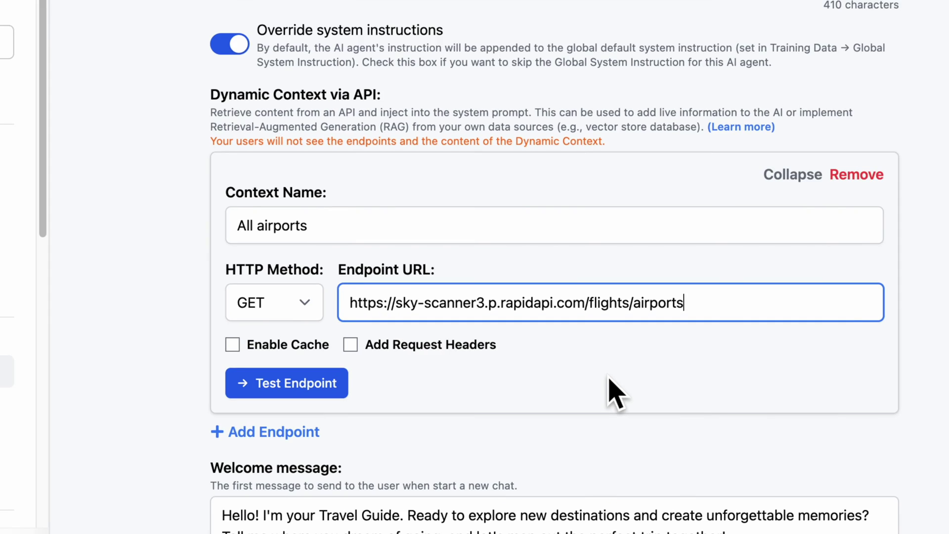
Enable request headers and replace the defaults with the copied RapidAPI key and host headers.
click(492, 346)
scroll(510, 426, down, 2)
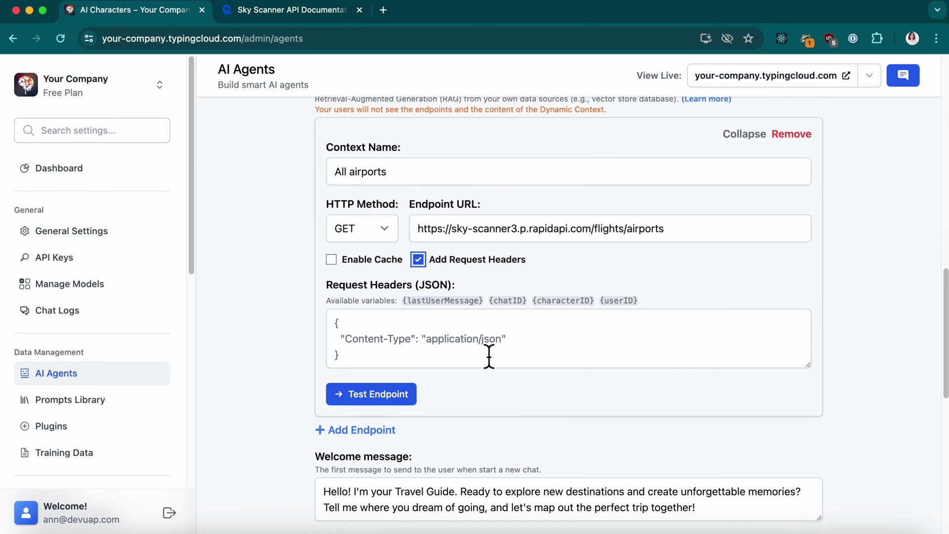
click(444, 474)
click(291, 10)
drag(671, 227, 655, 273)
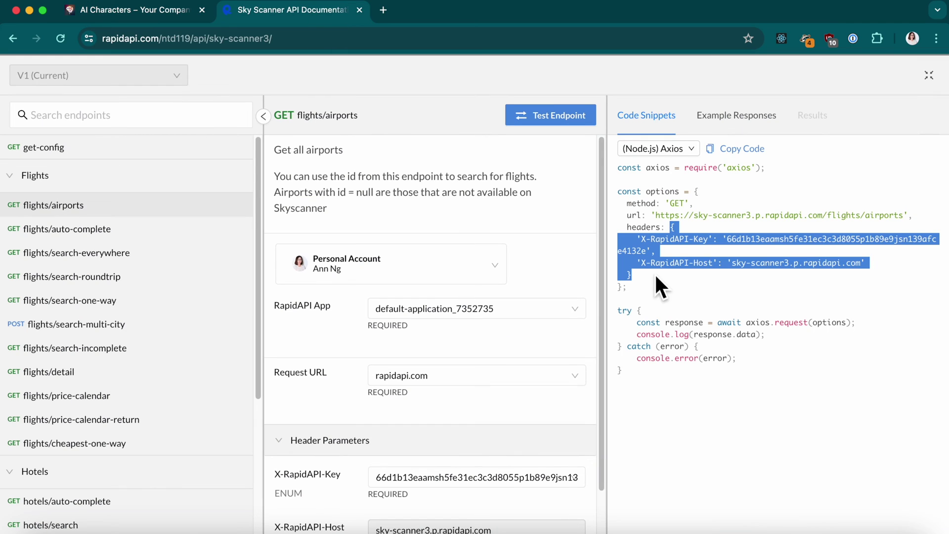
key(ctrl+c)
click(165, 15)
key(ctrl+a)
key(ctrl+v)
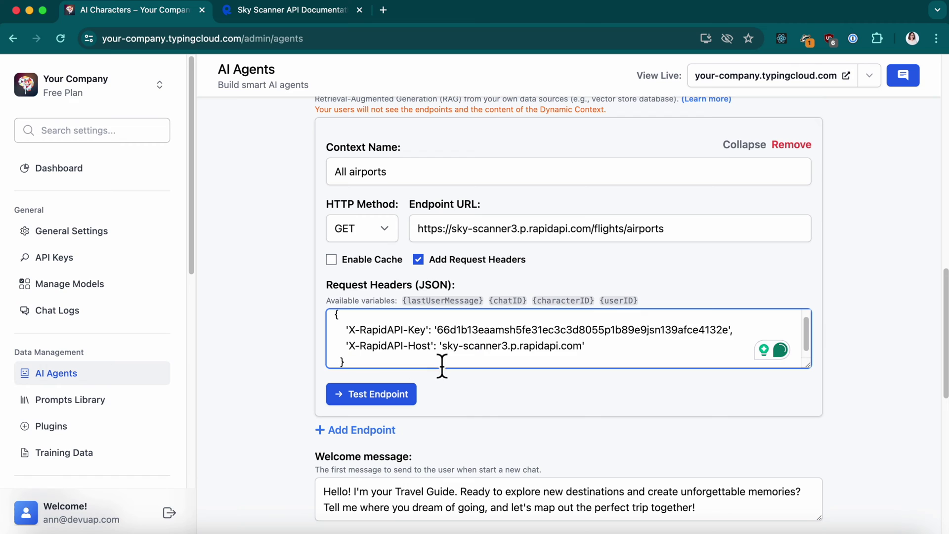
Change the single quotes around X-RapidAPI-Key, X-RapidAPI-Host and their values to double quotes.
key(BackSpace)
text(")
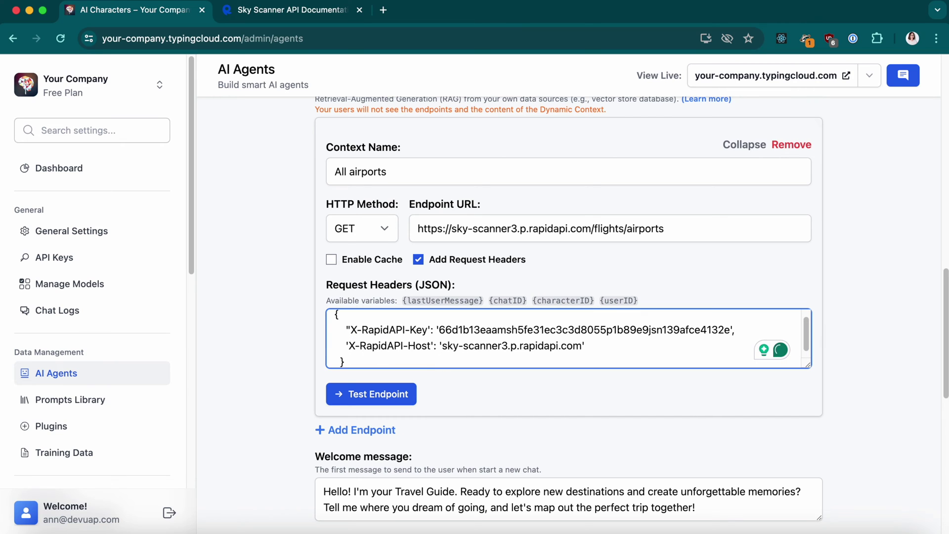
click(431, 330)
key(BackSpace)
text(")
key(Right)
key(Right)
key(Right)
key(BackSpace)
text(")
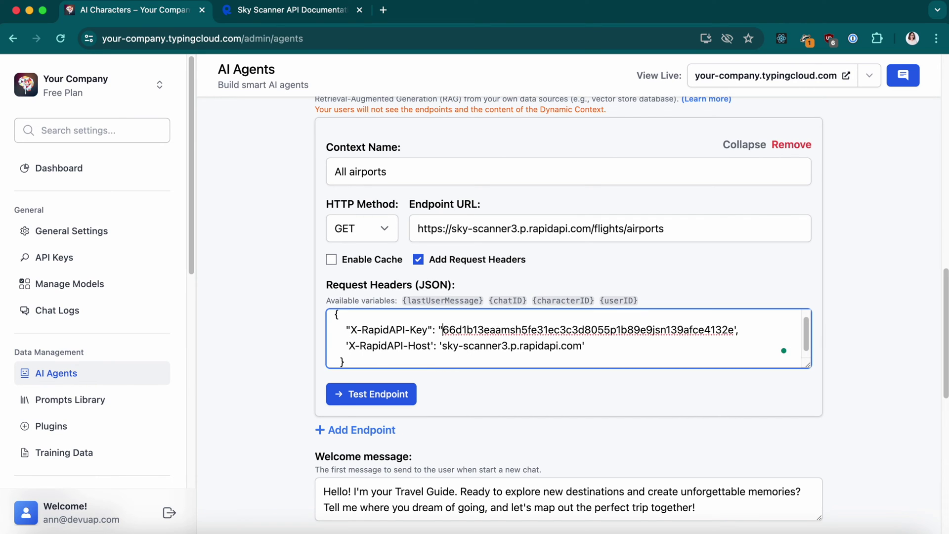
click(736, 329)
key(BackSpace)
text(")
click(648, 348)
key(BackSpace)
text(")
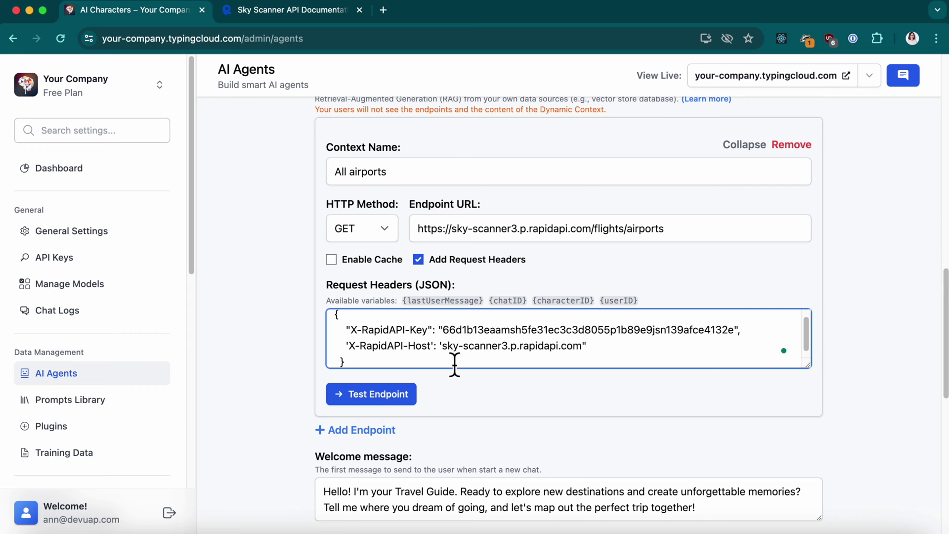
click(443, 346)
key(BackSpace)
text(")
click(436, 346)
key(BackSpace)
text(")
click(348, 346)
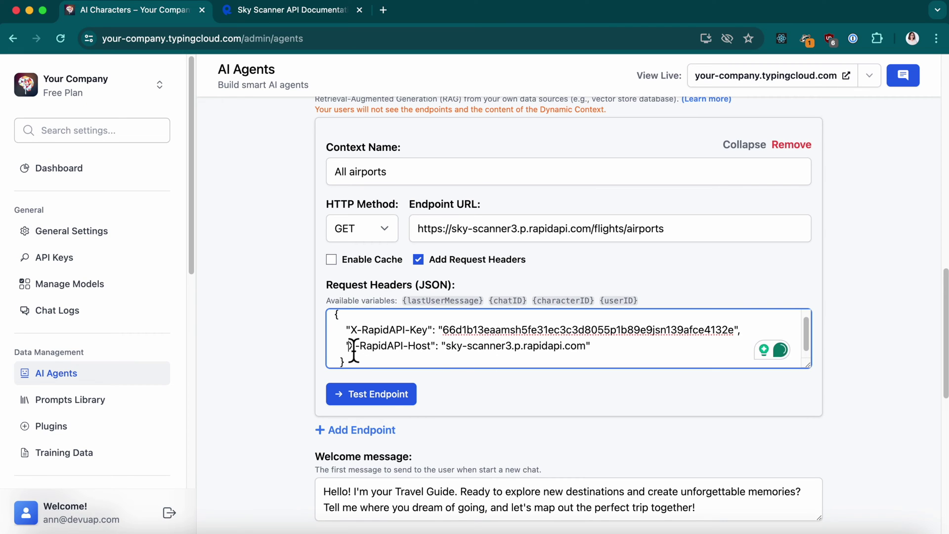
key(BackSpace)
text(")
scroll(473, 405, up, 2)
Test the All airports endpoint and confirm it returns 1,135,736 characters.
click(408, 434)
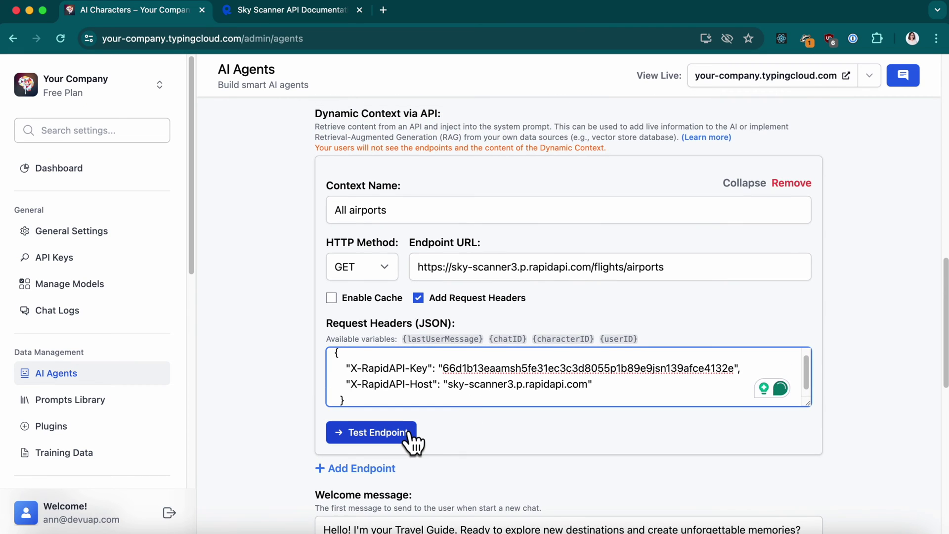
scroll(848, 402, down, 3)
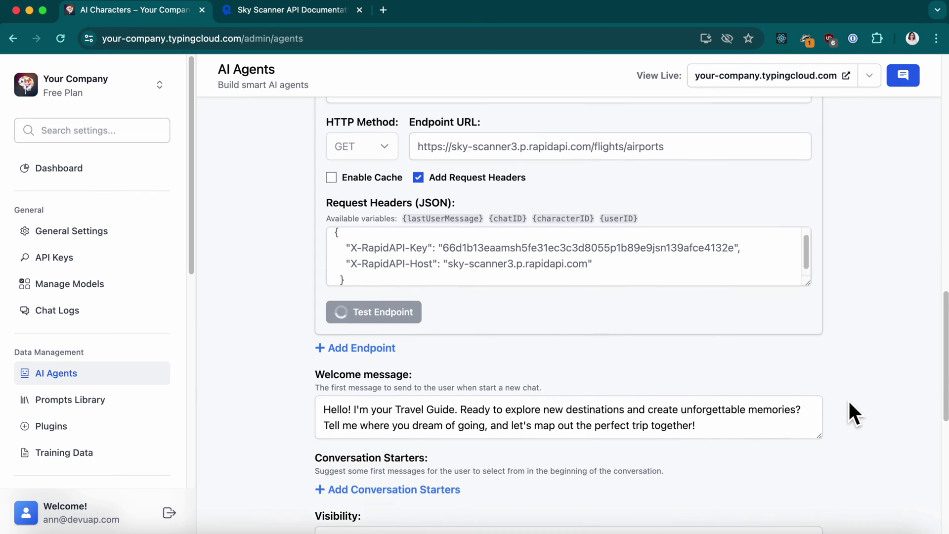
scroll(849, 403, up, 2)
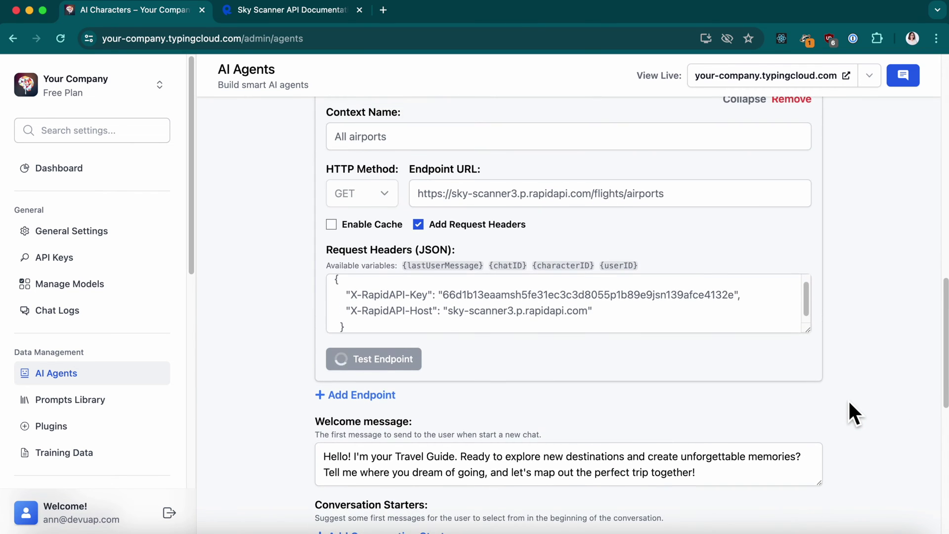
scroll(849, 403, up, 1)
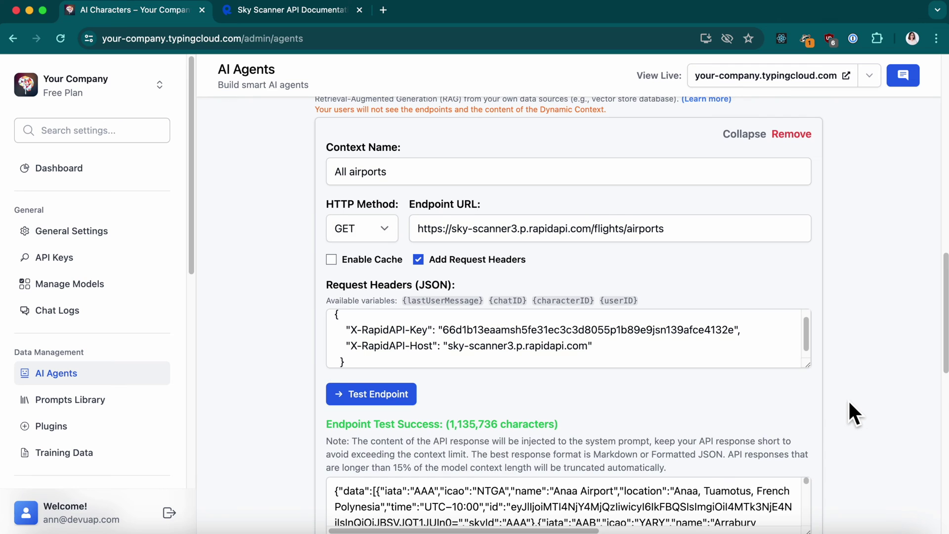
scroll(849, 402, down, 5)
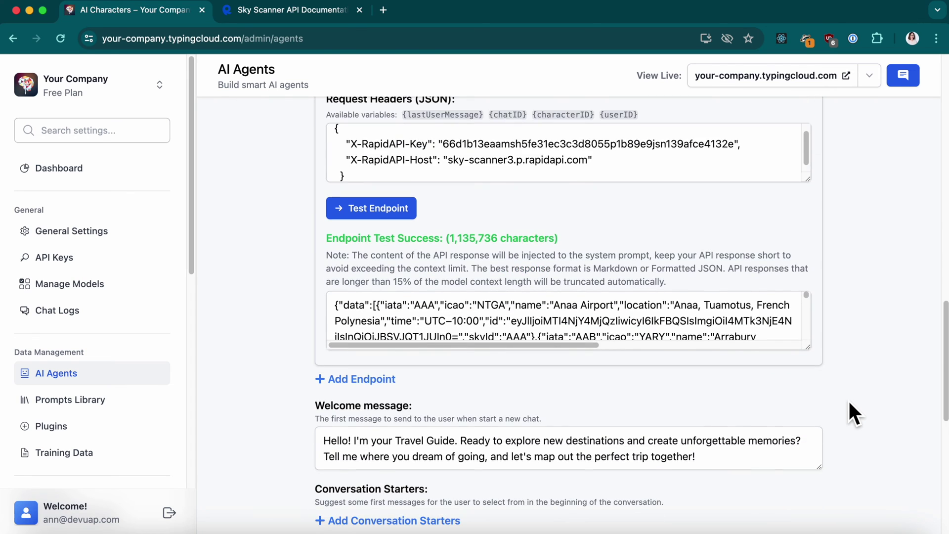
drag(816, 358, 816, 420)
drag(449, 238, 555, 238)
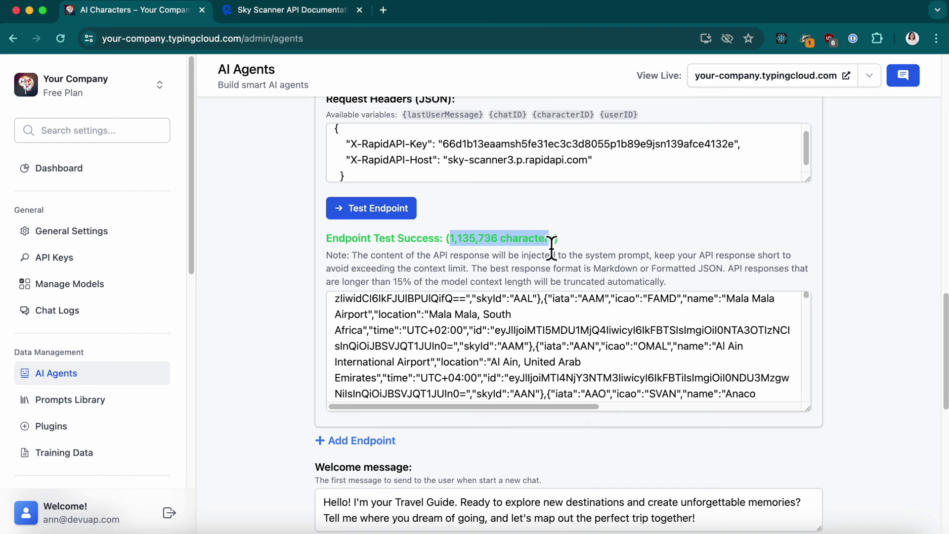
click(618, 248)
scroll(618, 248, up, 3)
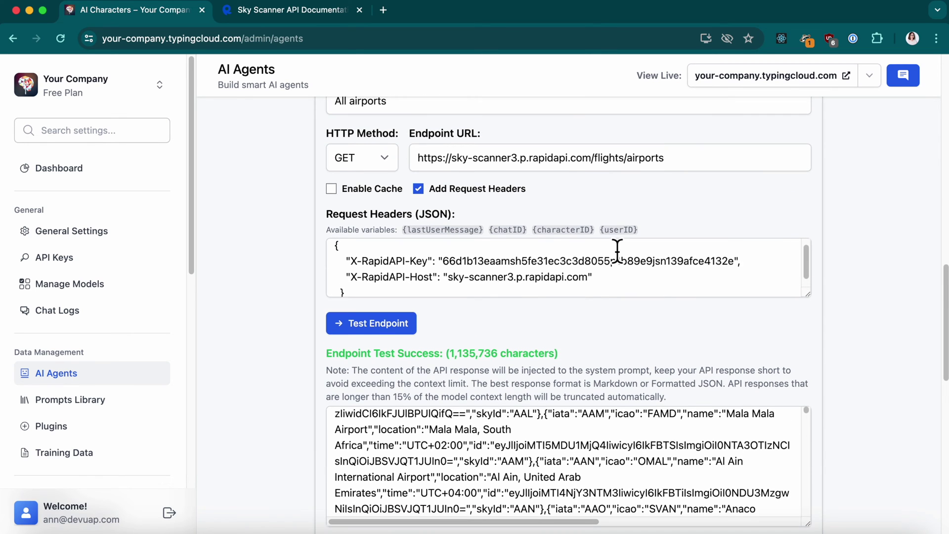
scroll(567, 208, up, 2)
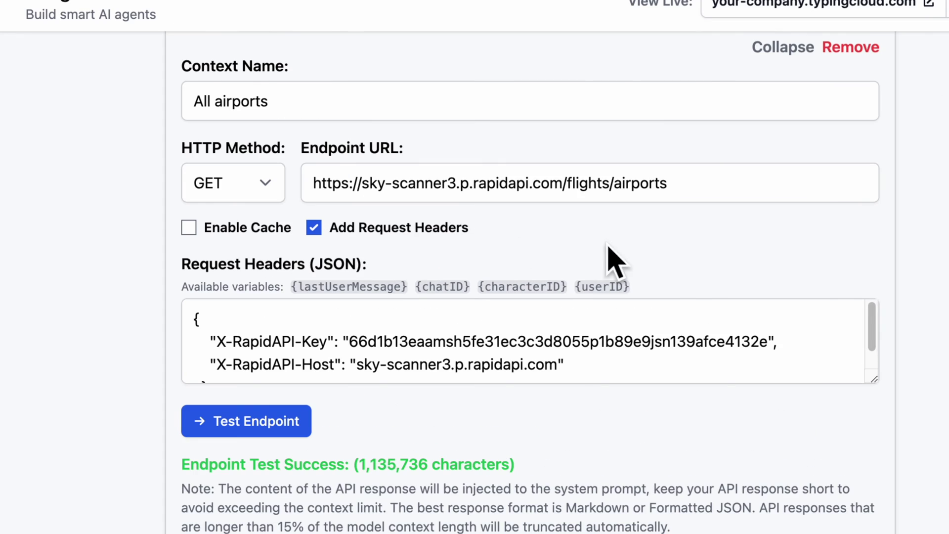
Enable caching with the 'No refresh' policy and a 20-hour expiry time.
click(371, 234)
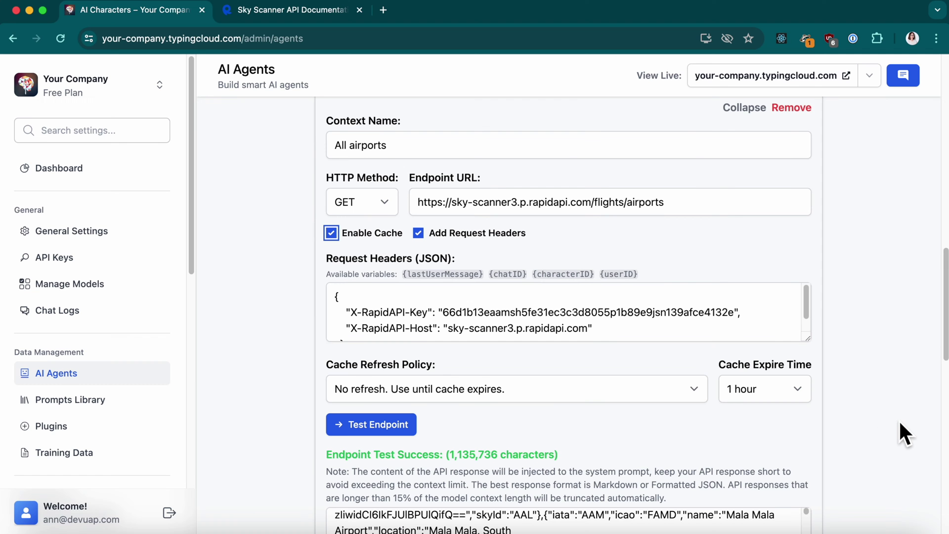
scroll(899, 419, down, 5)
scroll(899, 416, up, 1)
click(699, 185)
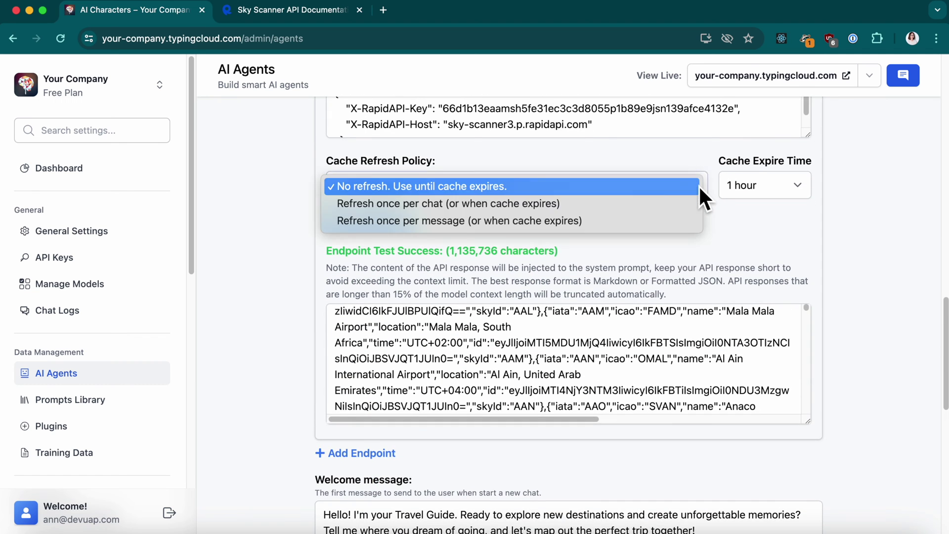
click(595, 186)
click(796, 187)
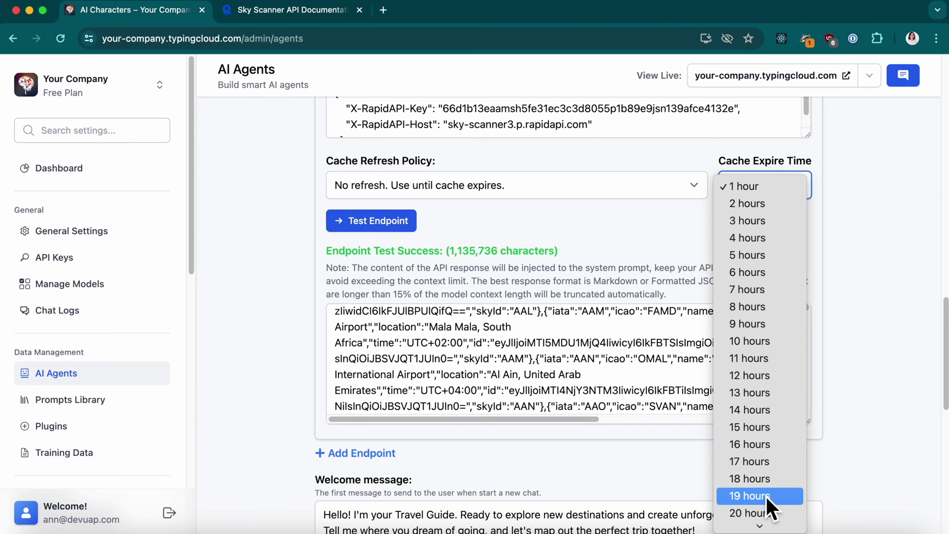
click(766, 518)
Review the welcome message text in the Travel Guide agent form.
scroll(877, 304, down, 6)
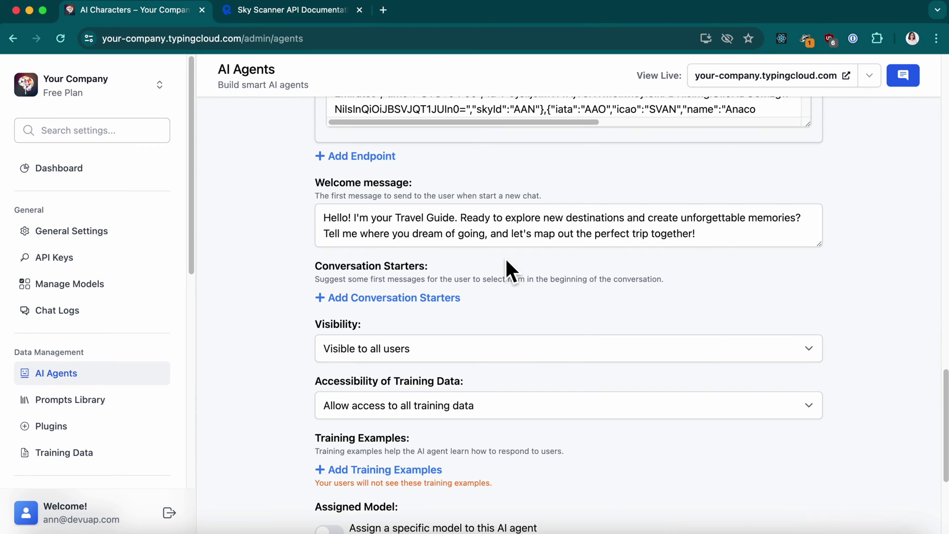
click(752, 245)
scroll(752, 245, up, 1)
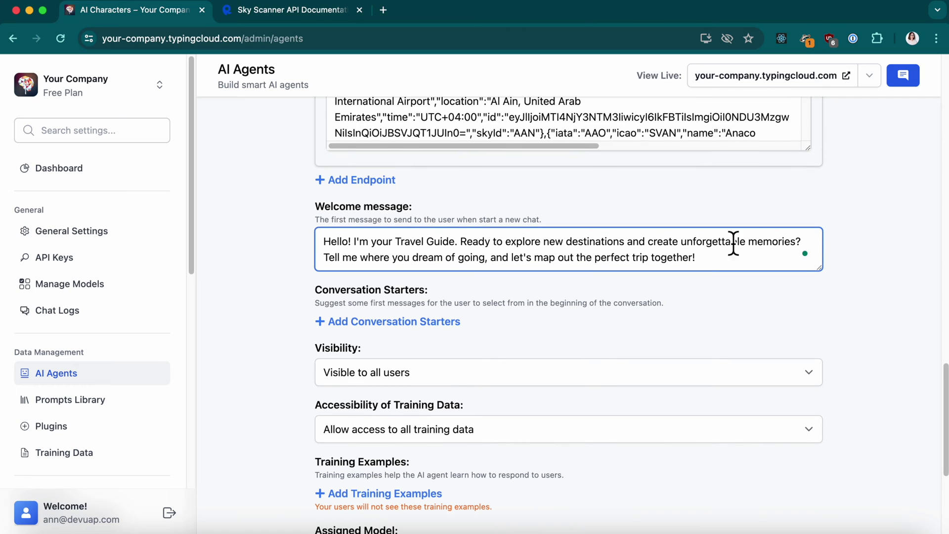
drag(321, 215, 437, 221)
click(715, 260)
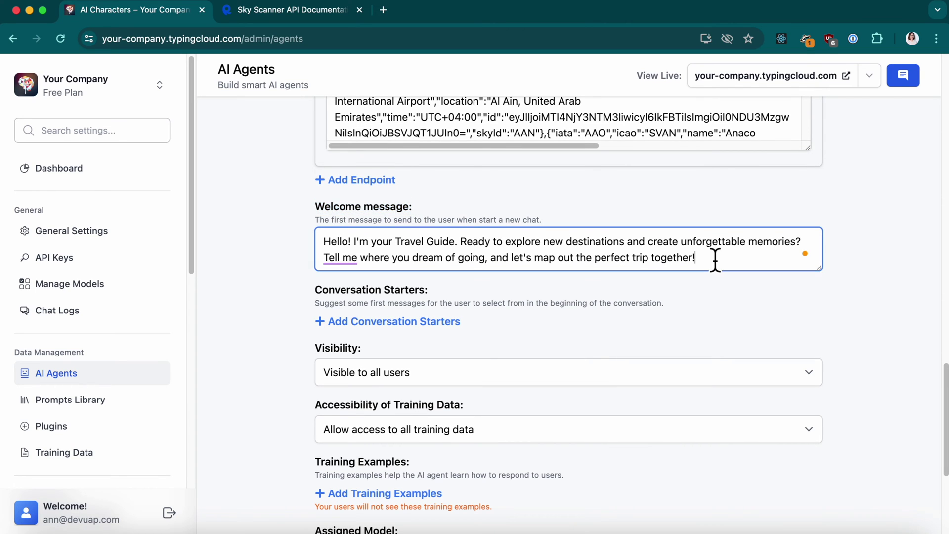
scroll(764, 262, down, 1)
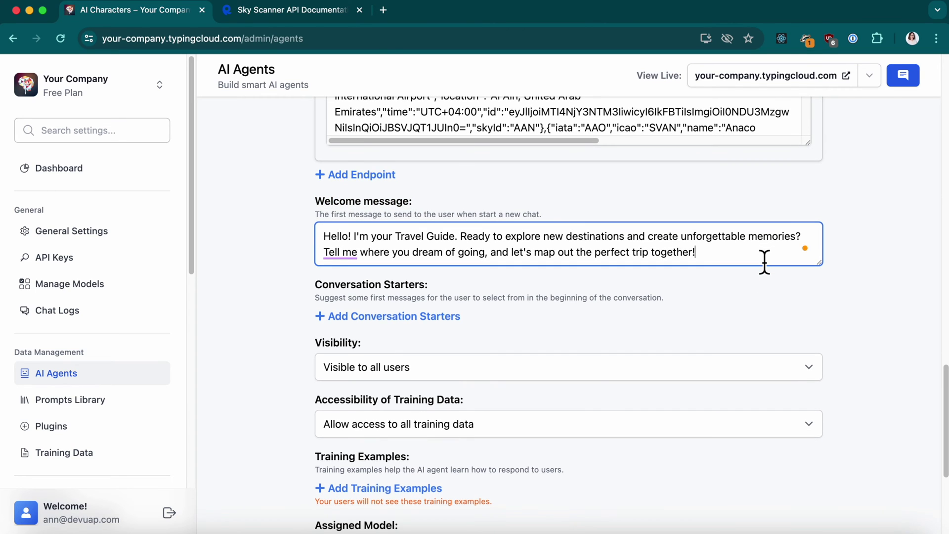
scroll(764, 262, down, 1)
Add a conversation starter with the pasted travel-help introduction, leaving visibility unchanged.
click(447, 284)
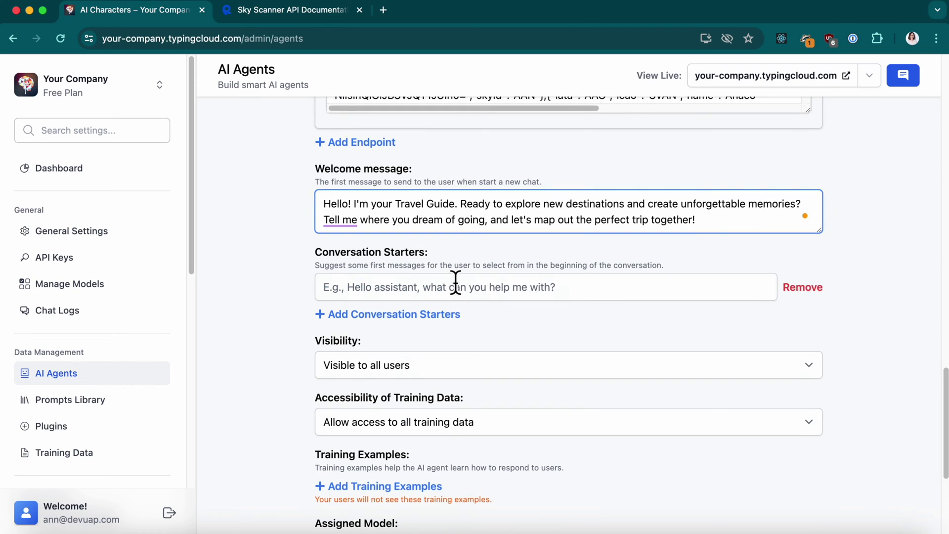
click(622, 297)
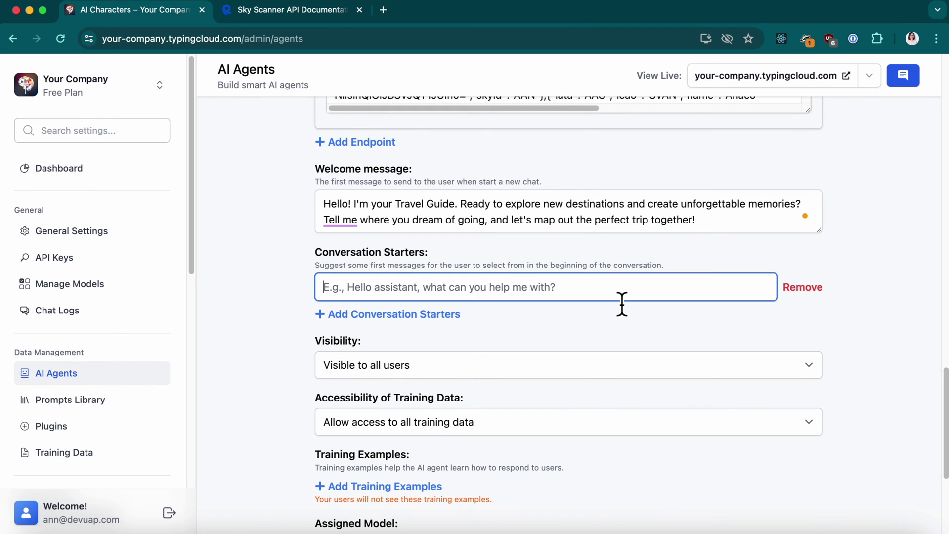
scroll(612, 500, down, 1)
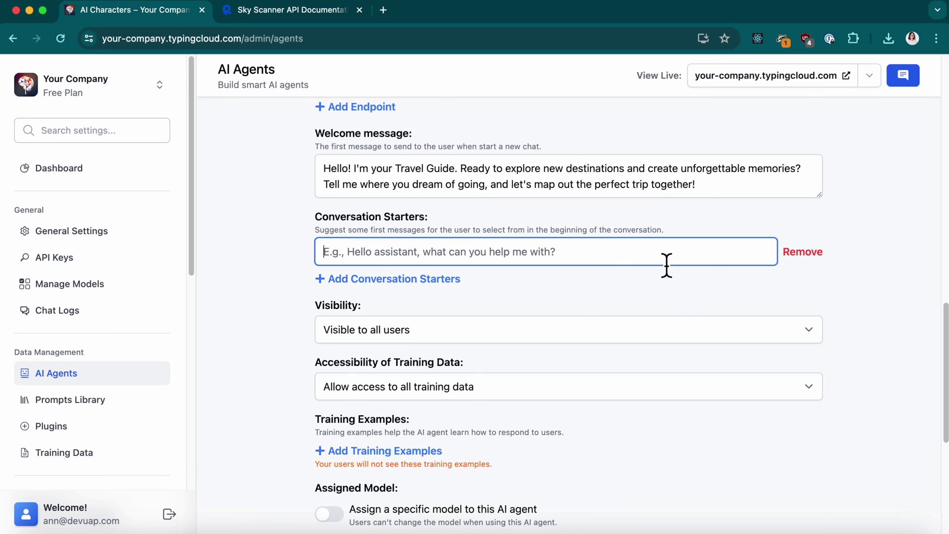
text(I need some recommendations for places to visit in Tokyo.)
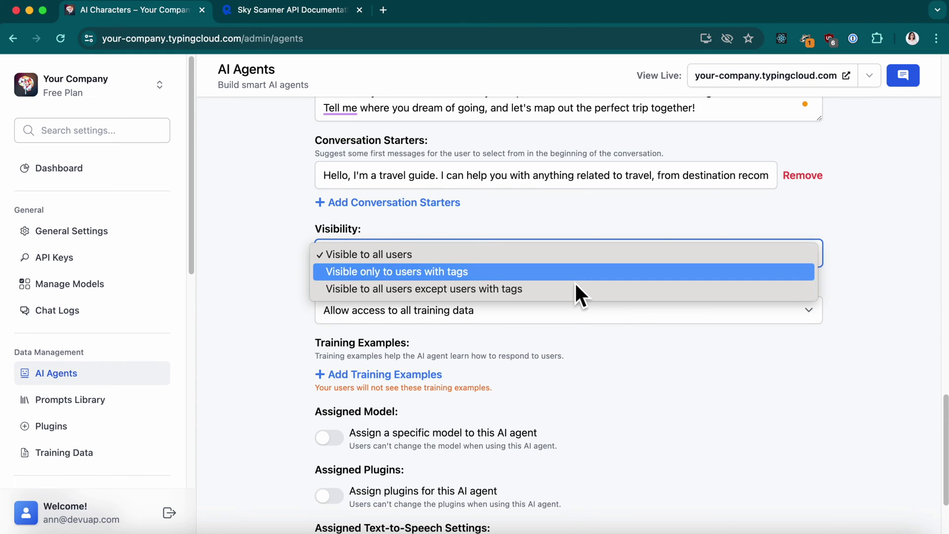
key(Escape)
scroll(540, 250, down, 3)
click(413, 229)
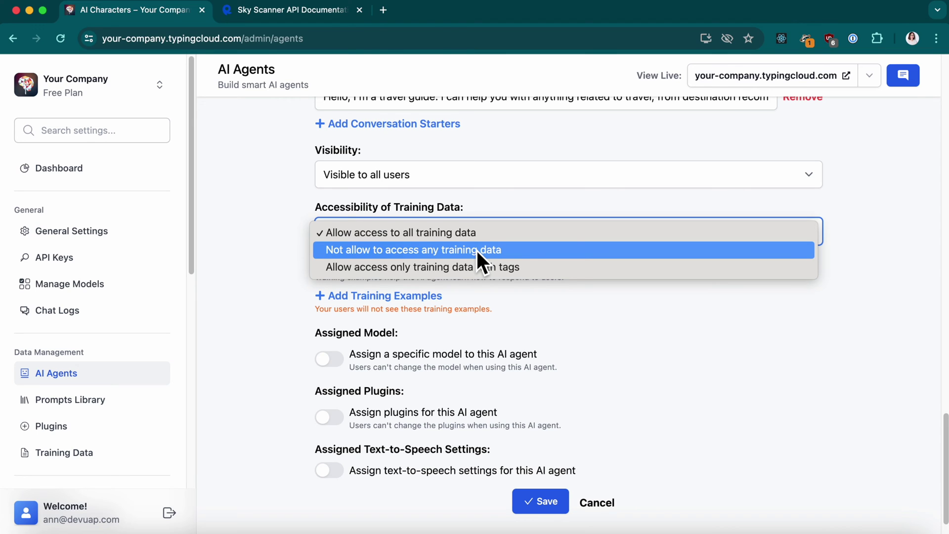
click(493, 230)
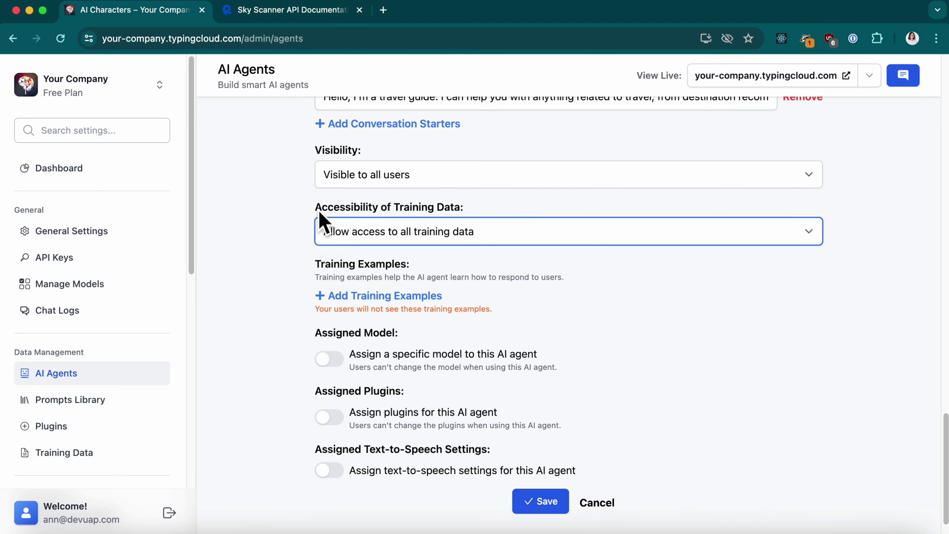
drag(319, 208, 484, 207)
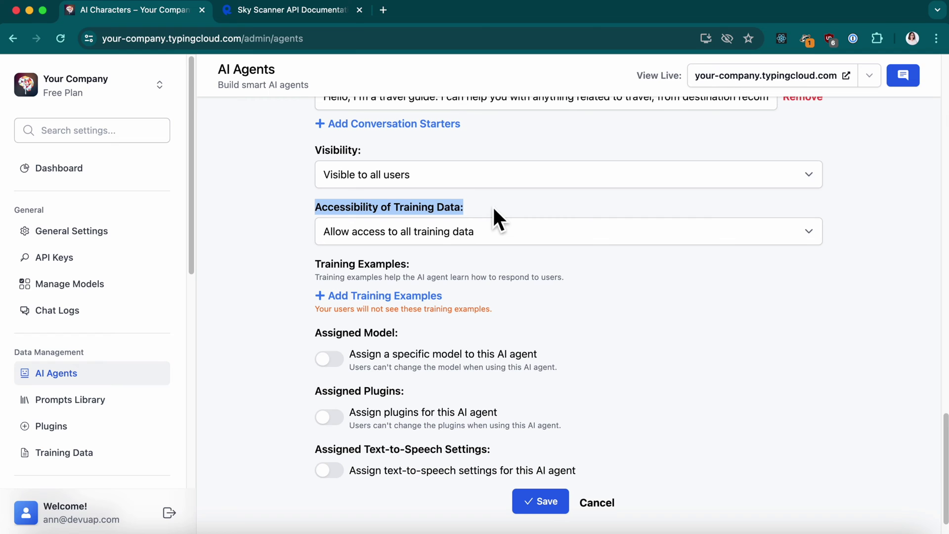
click(493, 208)
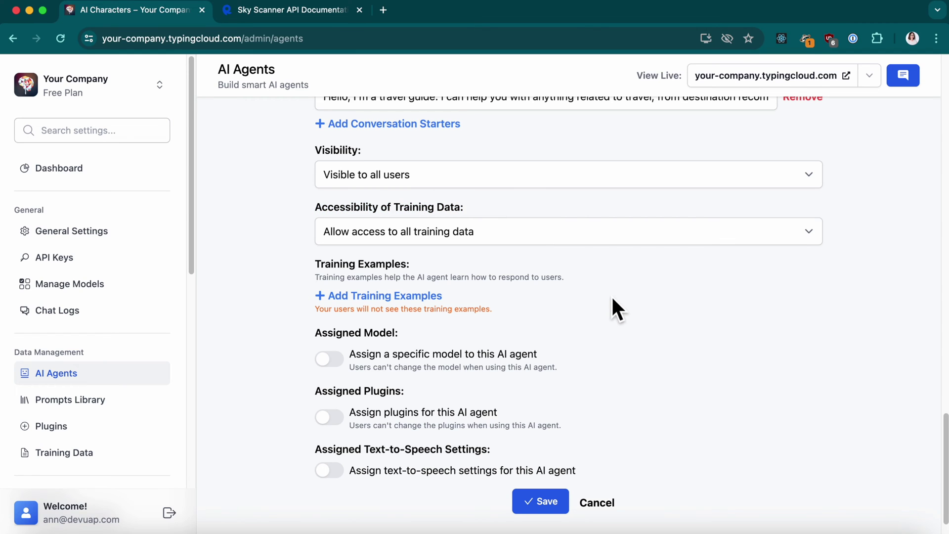
scroll(613, 299, down, 1)
Add a training example pair, then remove it while still empty.
scroll(860, 296, down, 1)
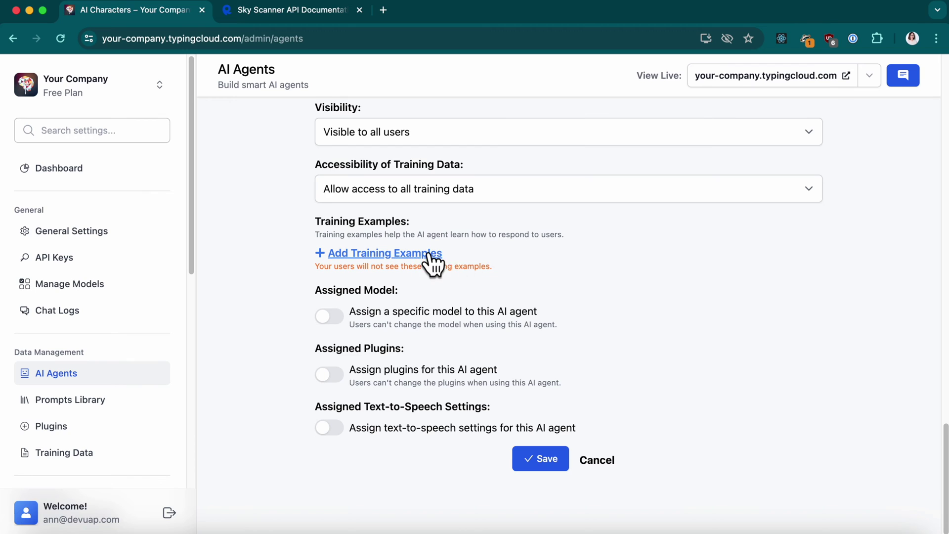
click(401, 257)
click(425, 331)
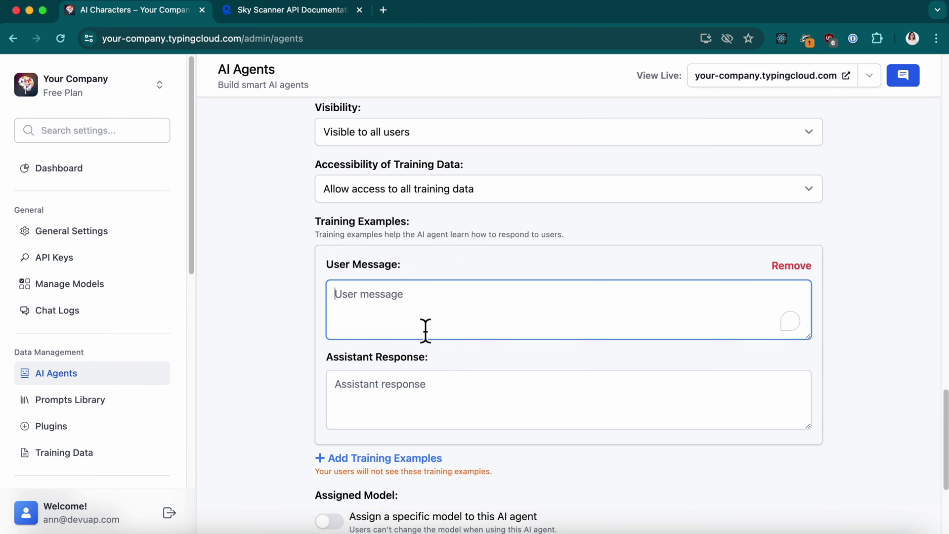
click(436, 419)
scroll(444, 450, down, 2)
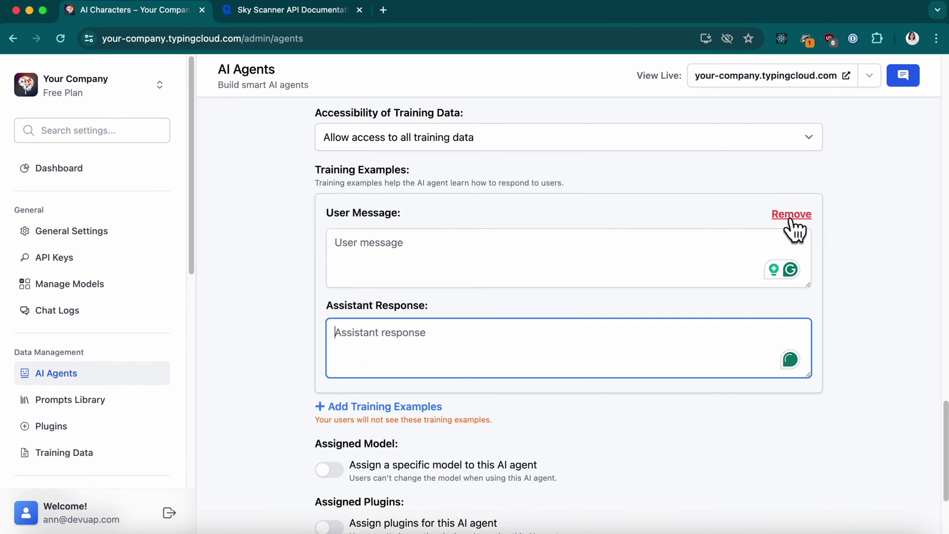
click(790, 217)
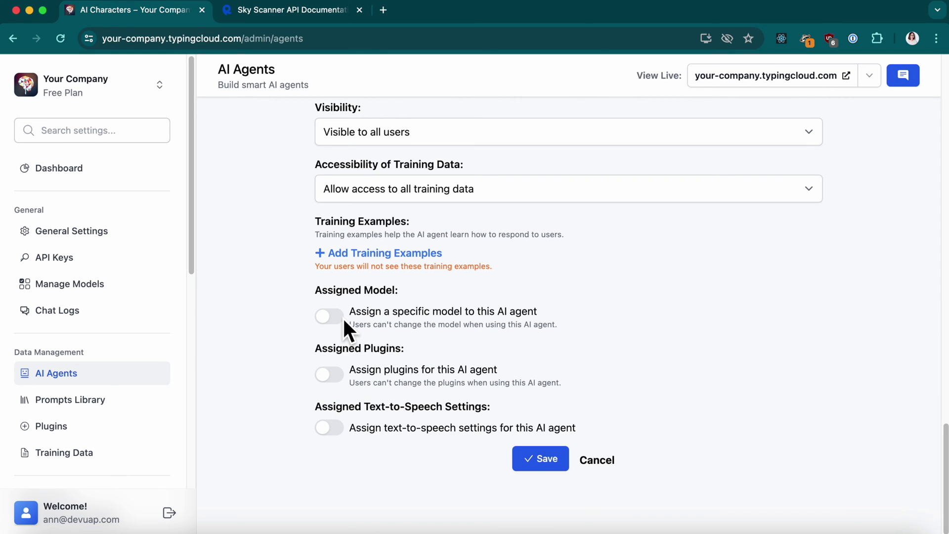
Turn on 'Assign a specific model' for the Travel Guide agent, currently GPT-4.
click(343, 316)
scroll(472, 386, down, 1)
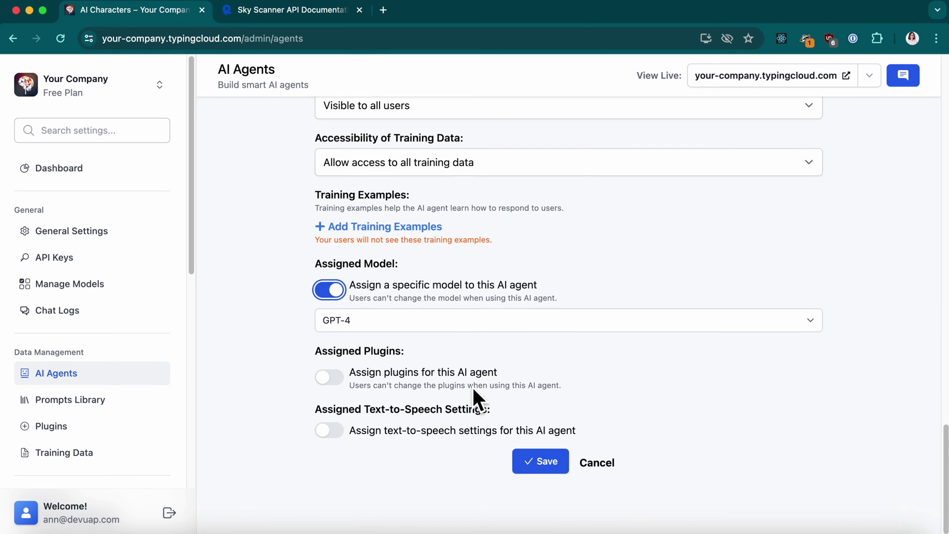
click(691, 327)
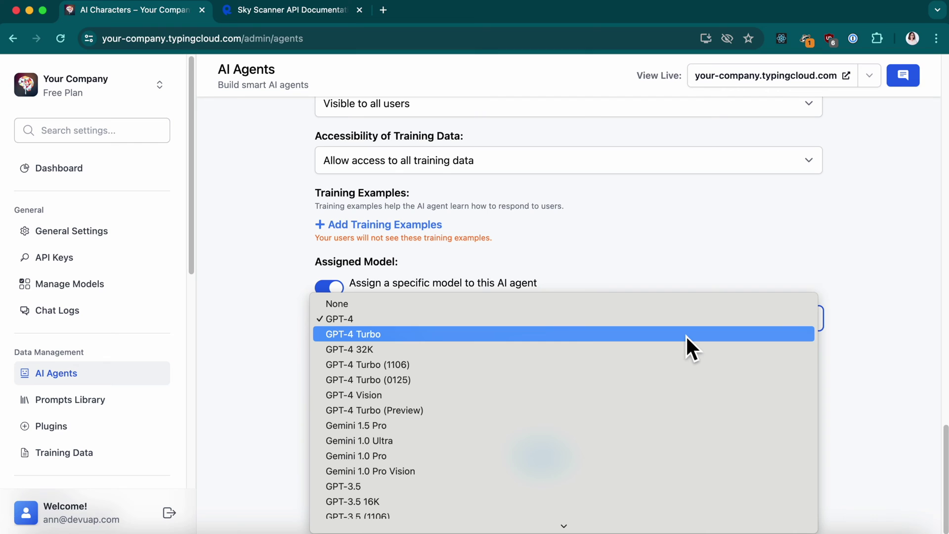
Set the agent's model to GPT-4 Turbo, review plugin assignment but leave it off, and enable text-to-speech.
click(686, 334)
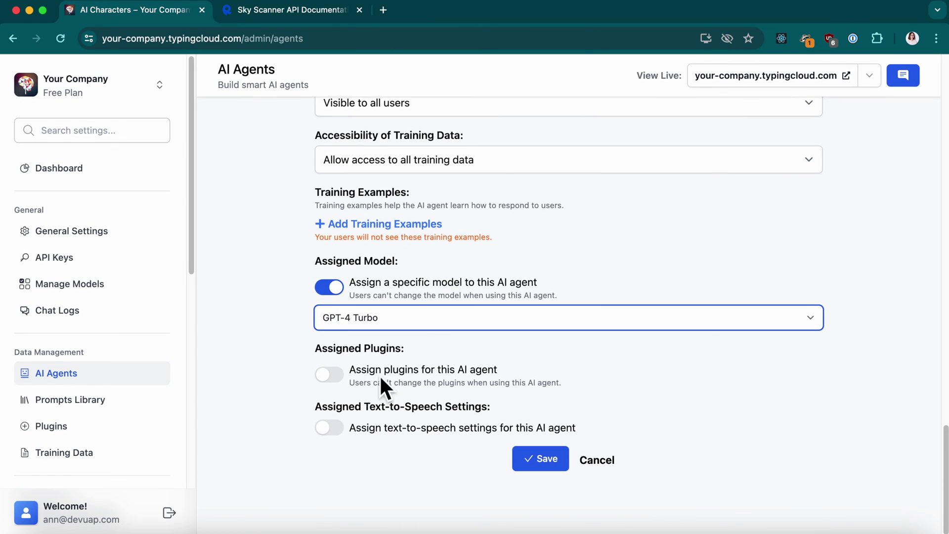
click(341, 380)
scroll(342, 383, down, 3)
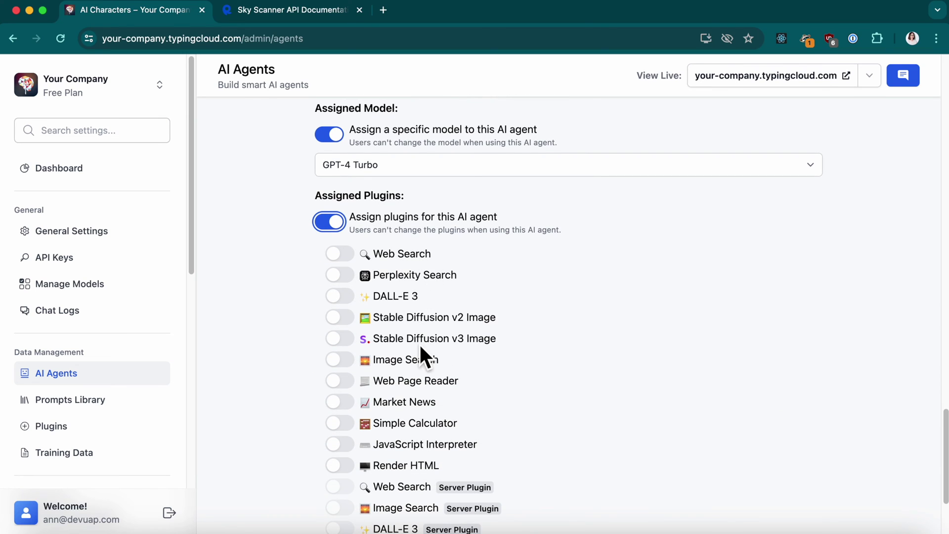
scroll(420, 346, down, 3)
scroll(405, 435, down, 2)
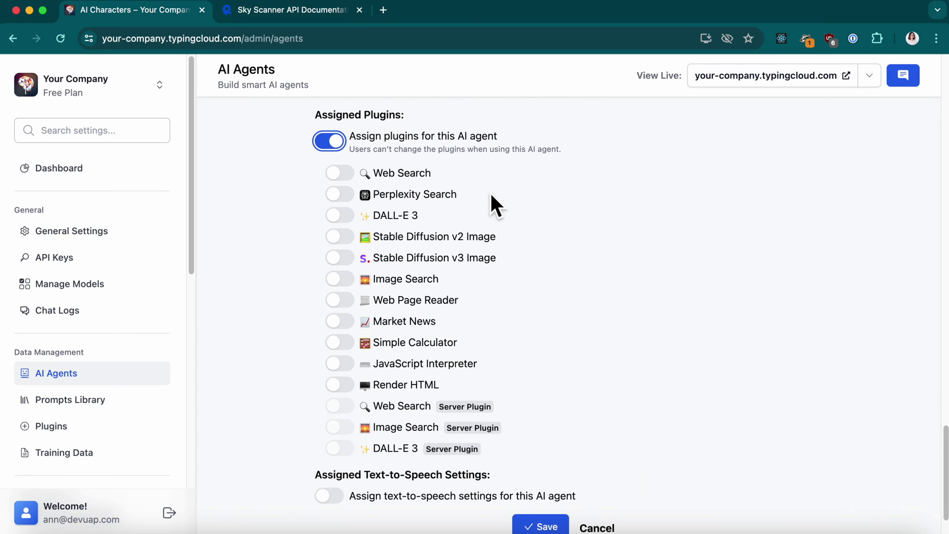
click(330, 141)
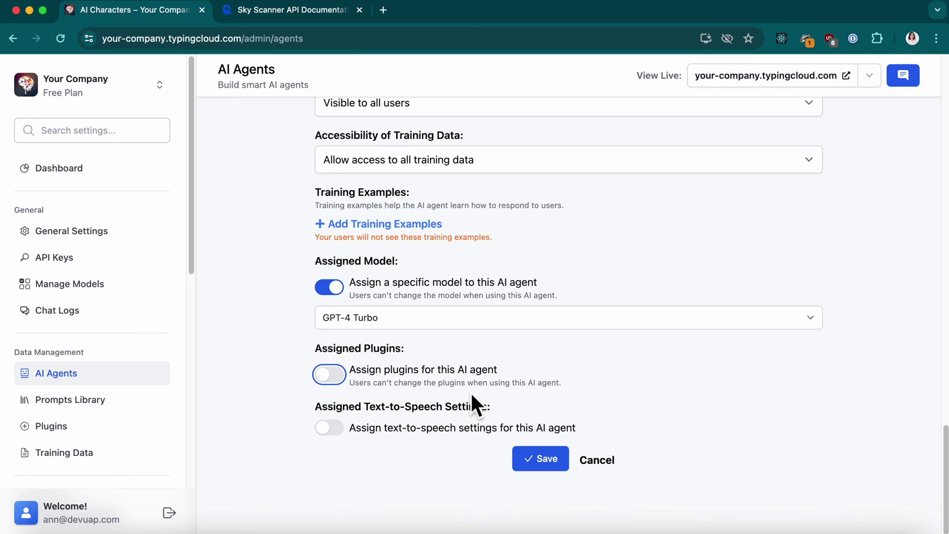
click(332, 428)
Keep ElevenLabs (Beta) as the speech service and save the Travel Guide agent.
scroll(339, 434, down, 3)
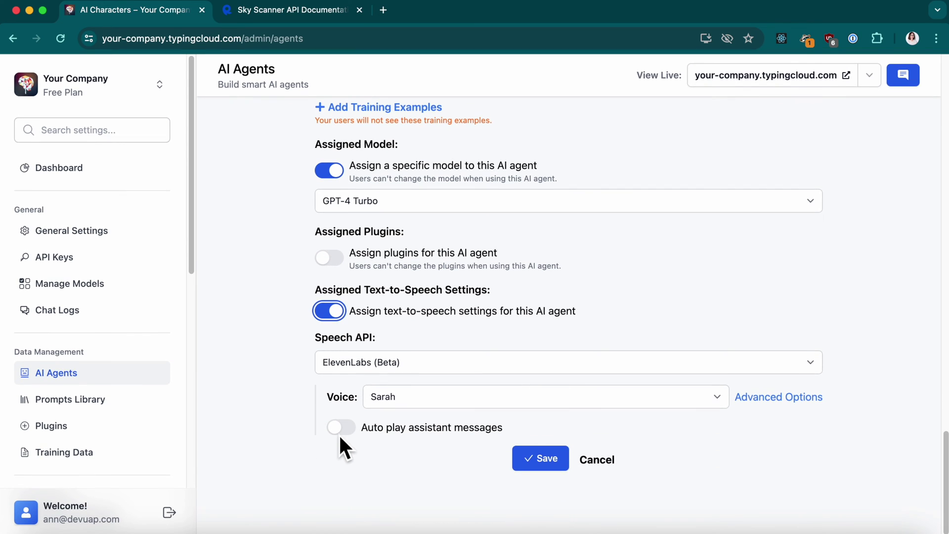
click(816, 367)
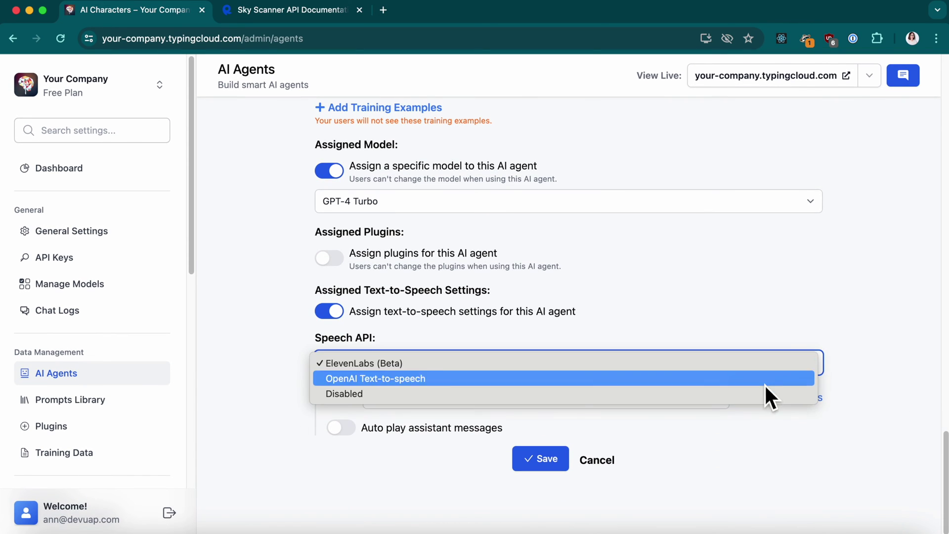
click(860, 360)
scroll(525, 435, up, 1)
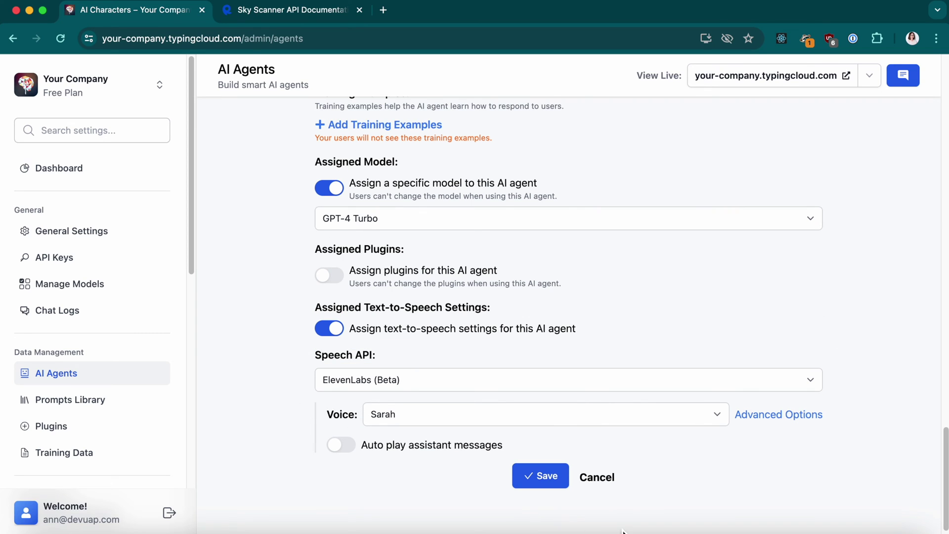
click(552, 486)
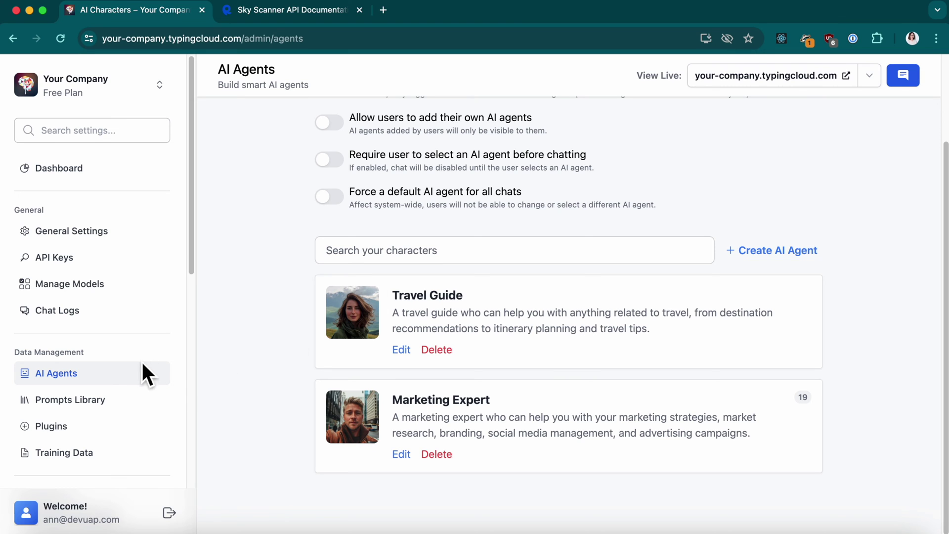
In Training Data, add a new data source and agree to connect through Carbon.
scroll(120, 369, down, 5)
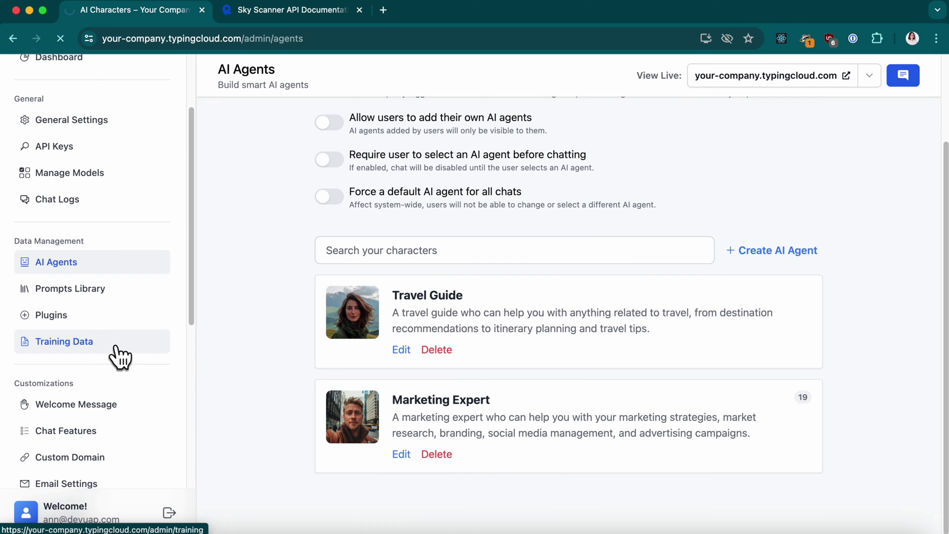
click(170, 353)
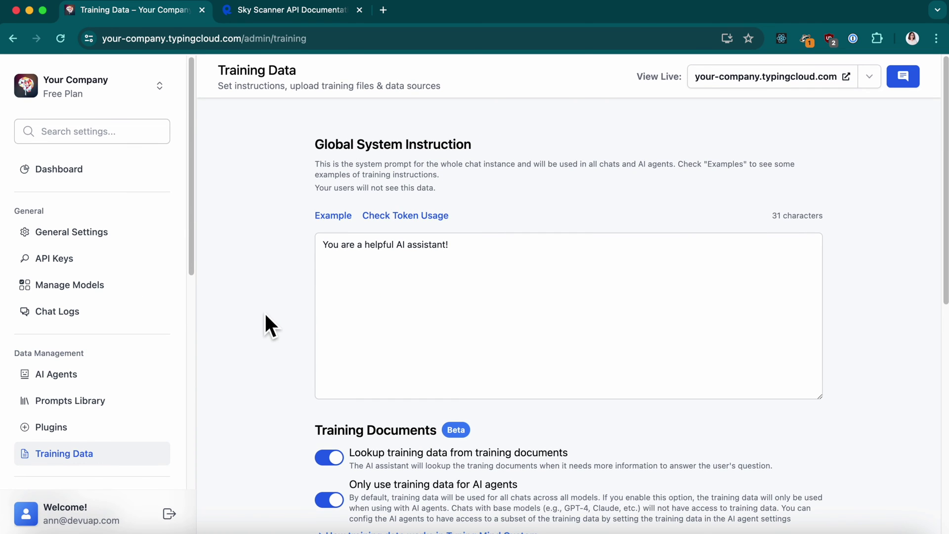
scroll(827, 324, down, 5)
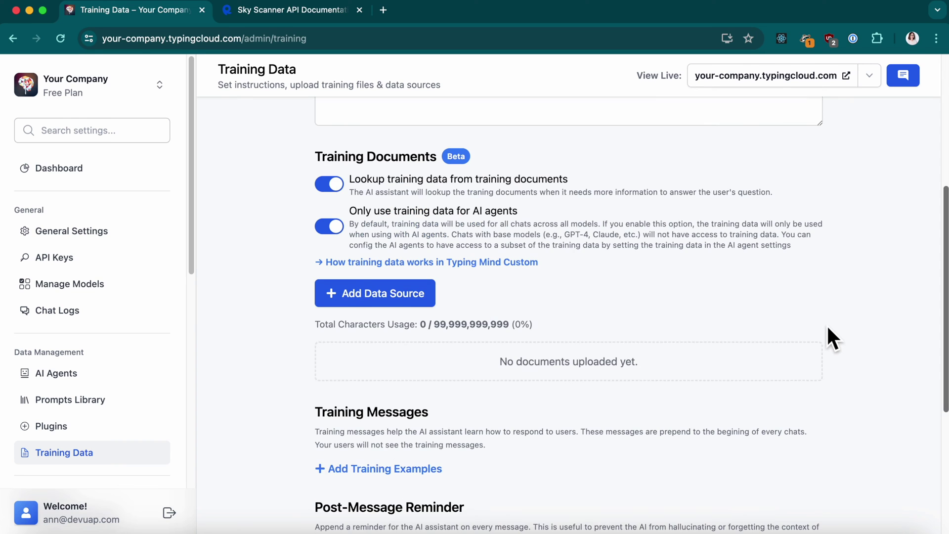
click(395, 294)
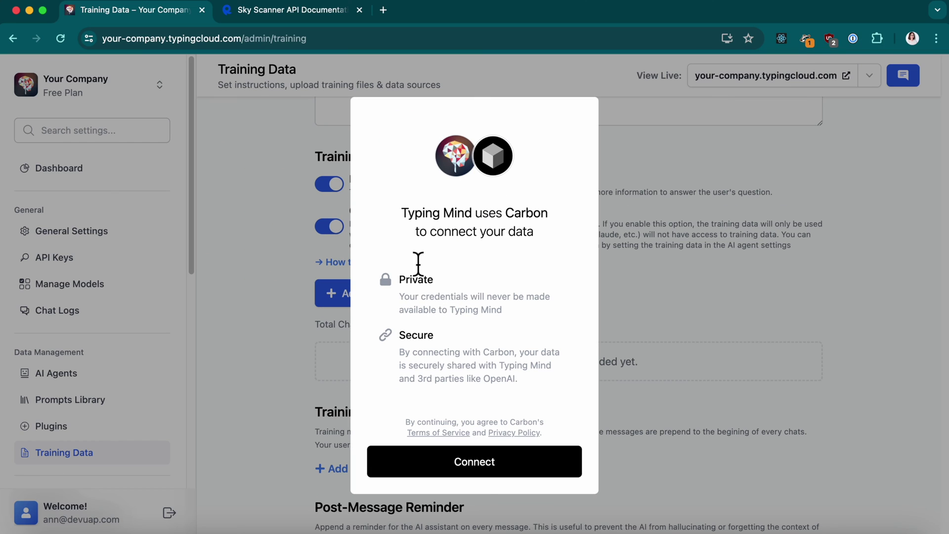
click(477, 463)
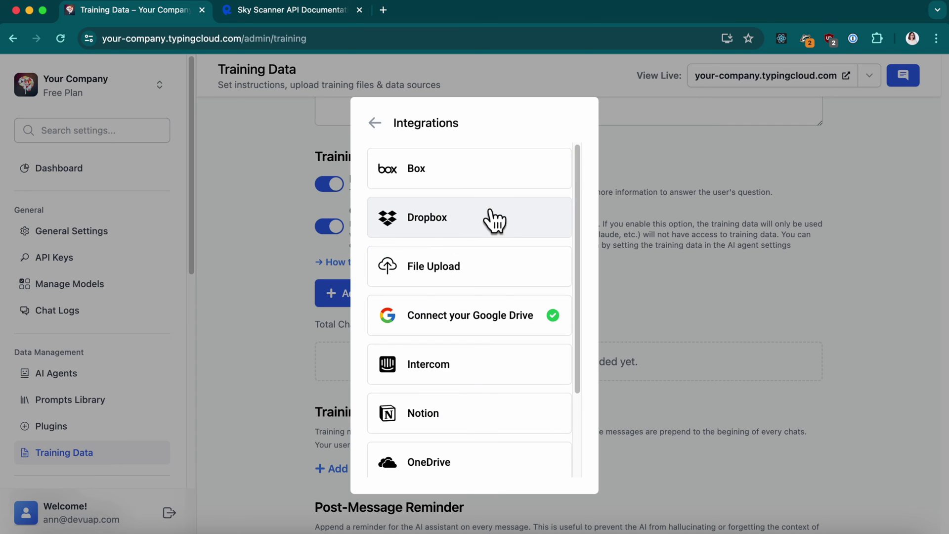
scroll(510, 282, down, 2)
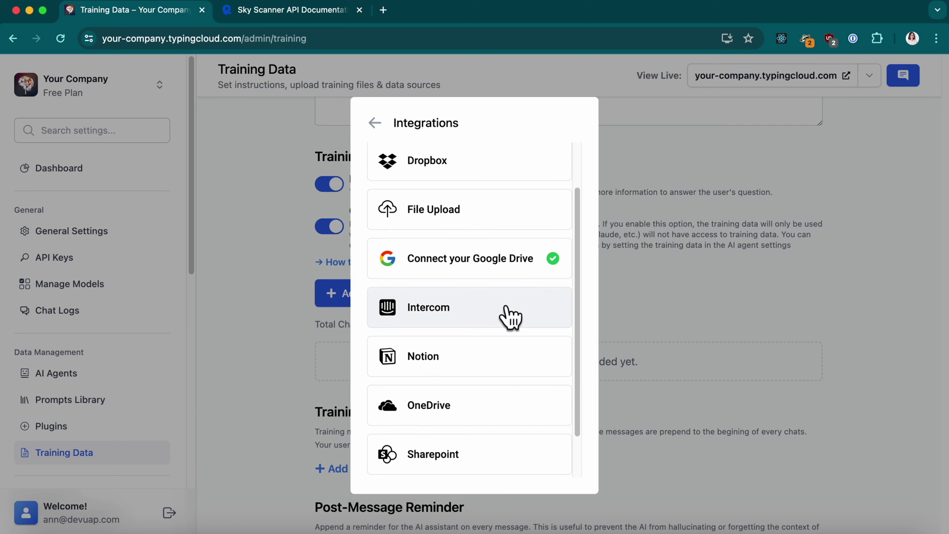
scroll(483, 360, down, 2)
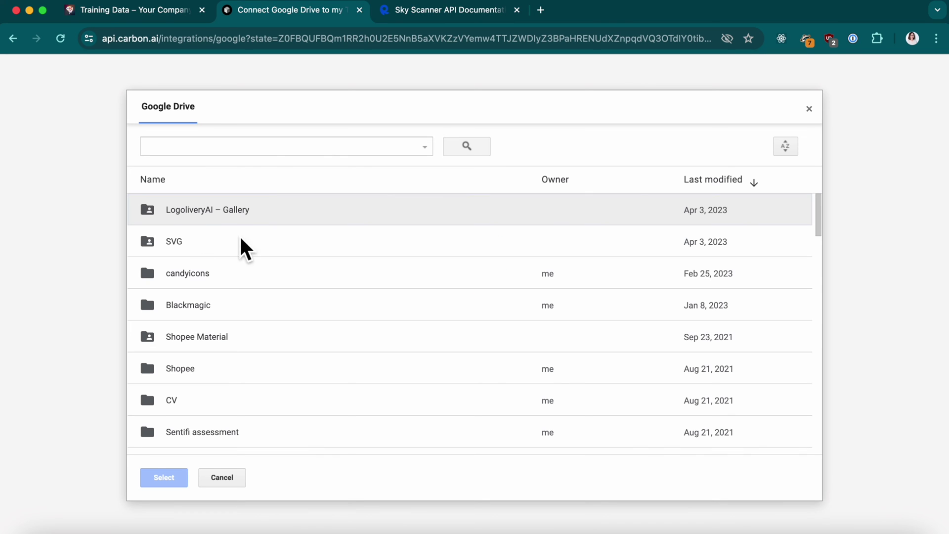
Search Drive for 'travel information', pick the Travel Information sheet, and close the Carbon tab.
click(277, 151)
text(travel information)
key(Return)
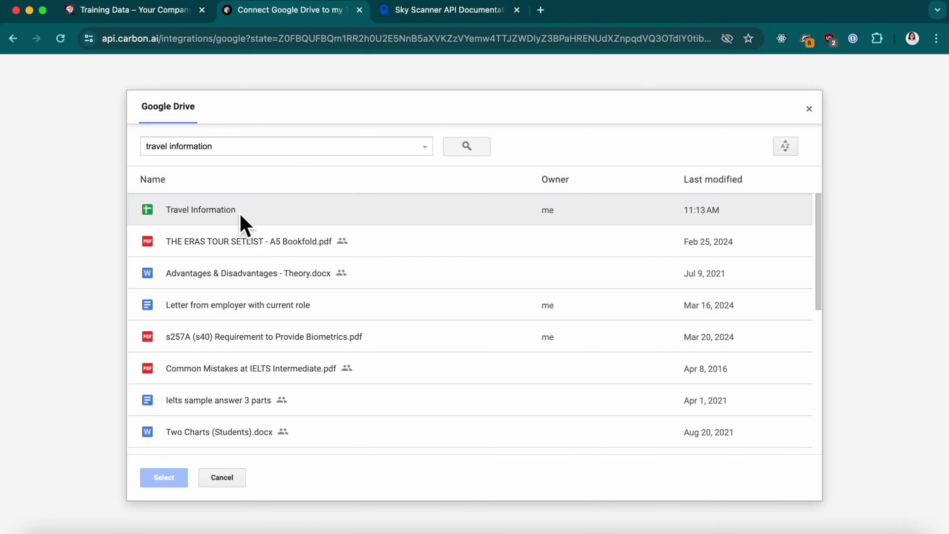
double_click(240, 210)
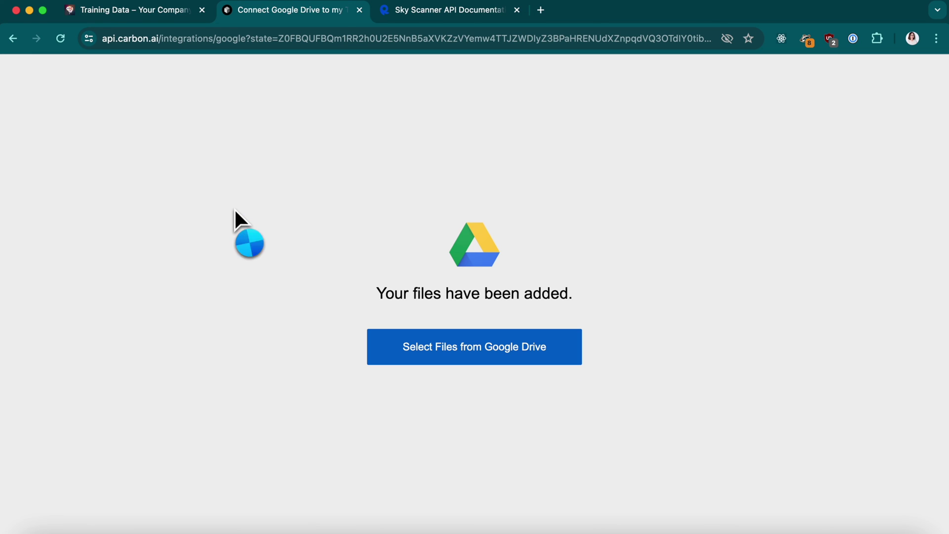
click(362, 15)
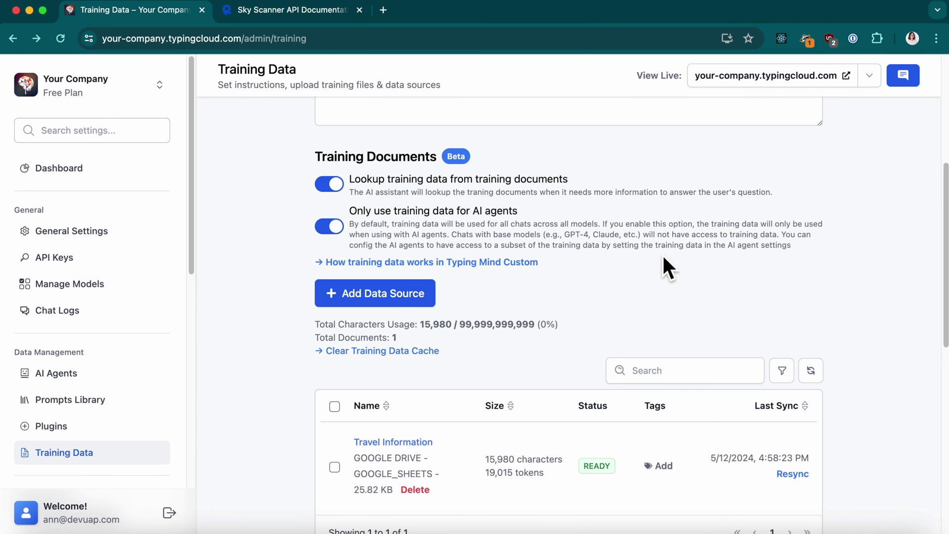
scroll(663, 256, down, 2)
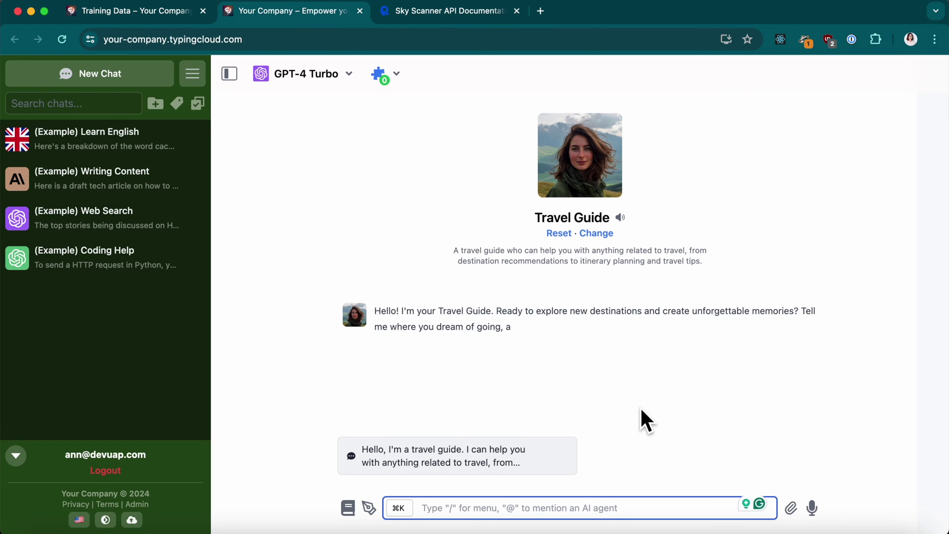
Ask 'how many airports are there in Tokyo?', then paste the Rio de Janeiro trips question.
click(574, 513)
text(how many airports are )
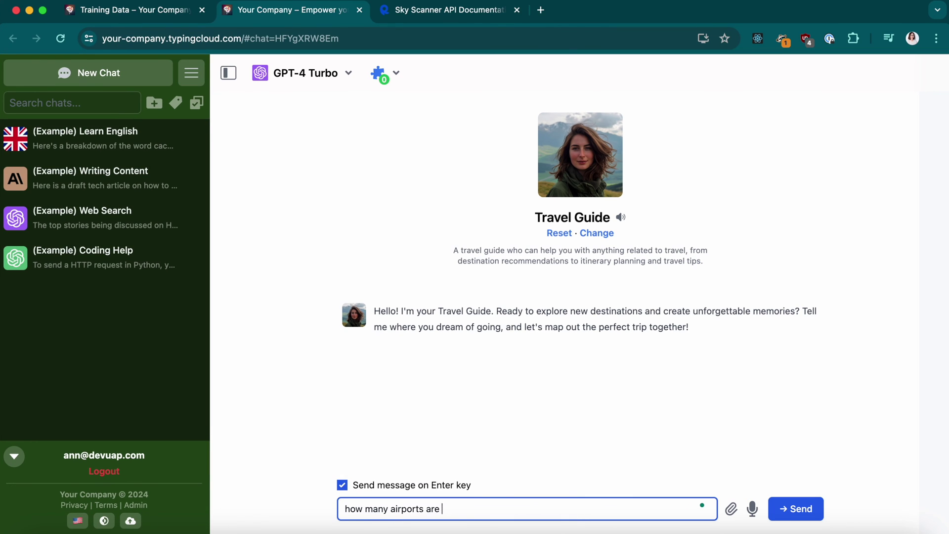
text(there in Tokyo?)
key(Return)
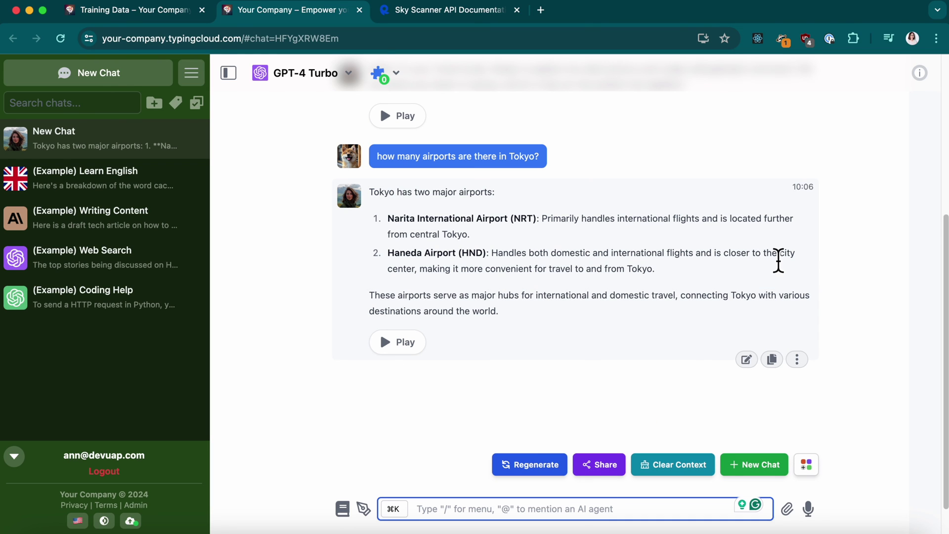
text(Based on your data, is there any trip to Rio de Janeiro, Brazil?)
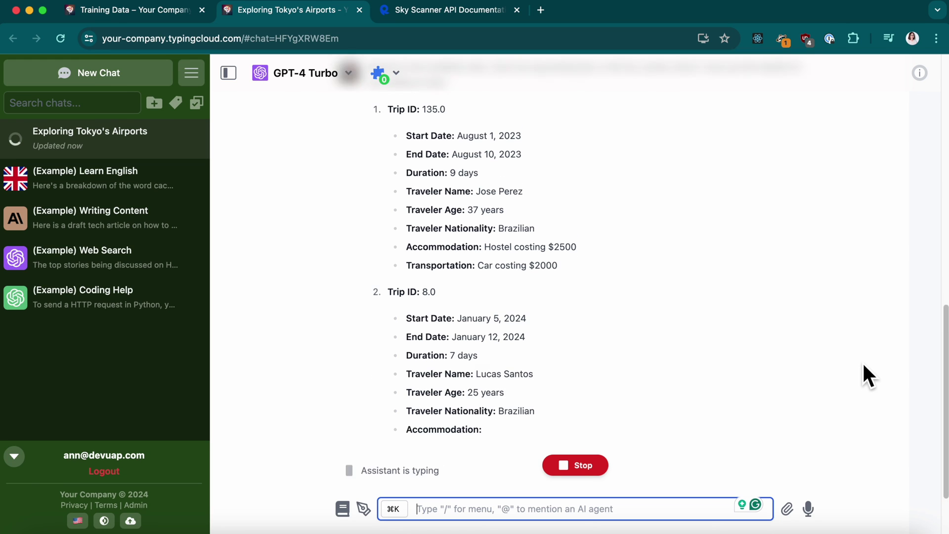
Open the Travel Information spreadsheet in a new browser tab.
scroll(862, 361, up, 1)
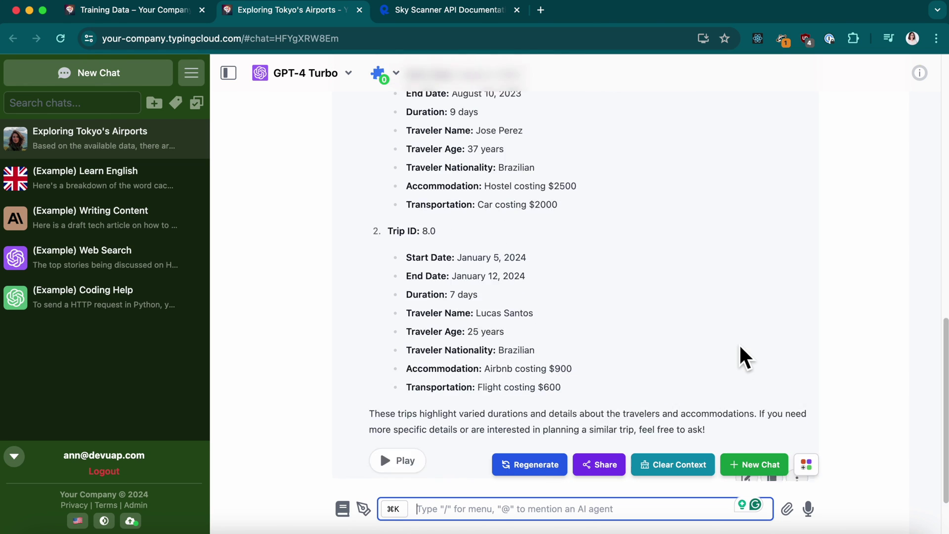
scroll(692, 237, up, 3)
click(543, 10)
text(trave)
key(Return)
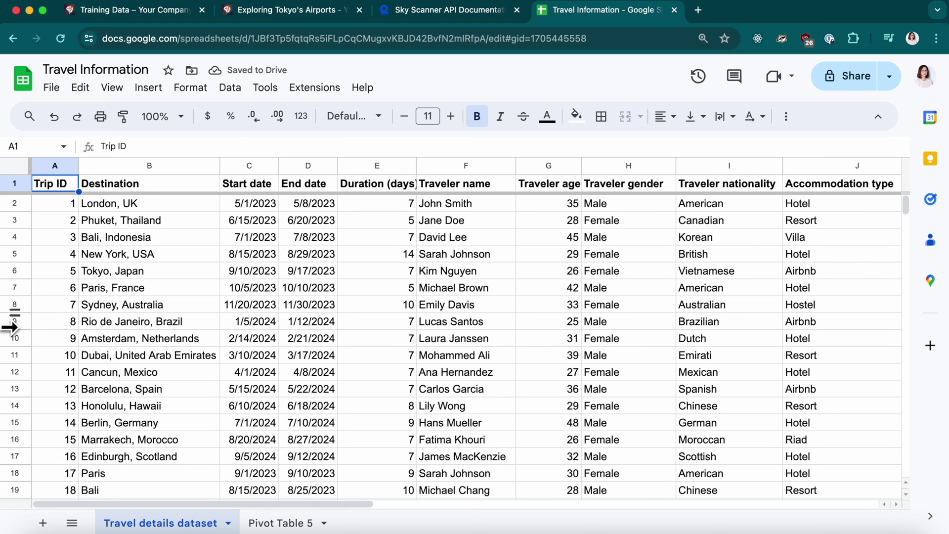
Fill row 9, the Trip ID 8 Rio de Janeiro row, with gold.
click(13, 322)
click(576, 116)
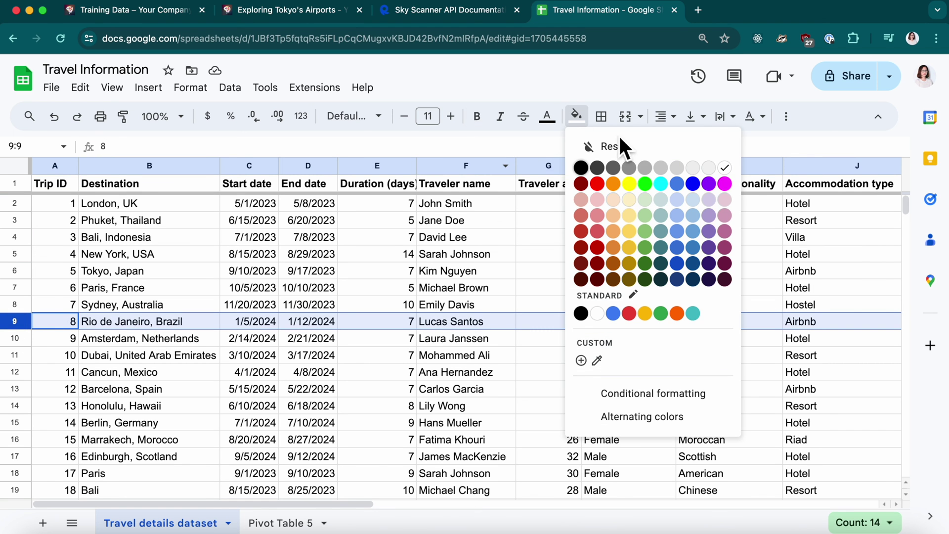
click(629, 244)
Compare trip 8's dates in the chat answer against cell D9 in the sheet.
click(290, 10)
double_click(429, 301)
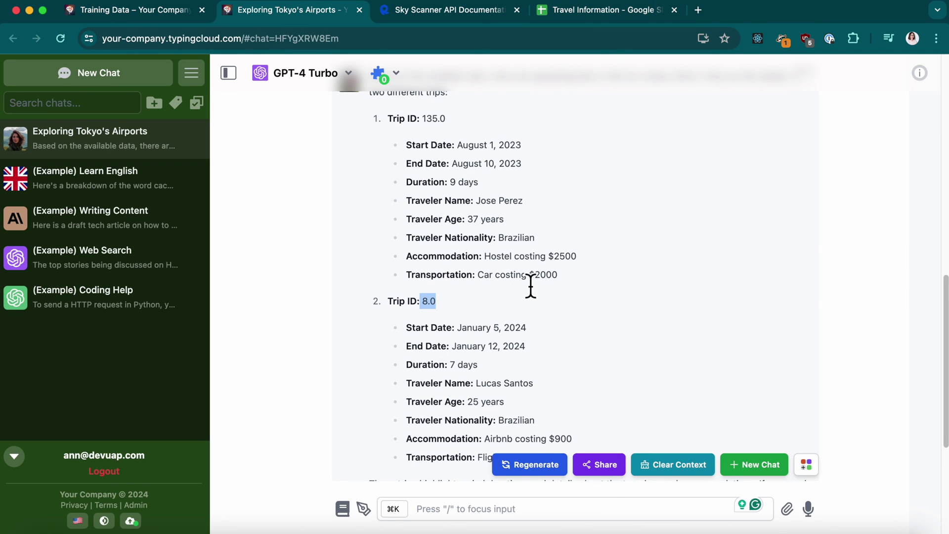
scroll(529, 287, down, 2)
drag(456, 284, 455, 305)
click(537, 286)
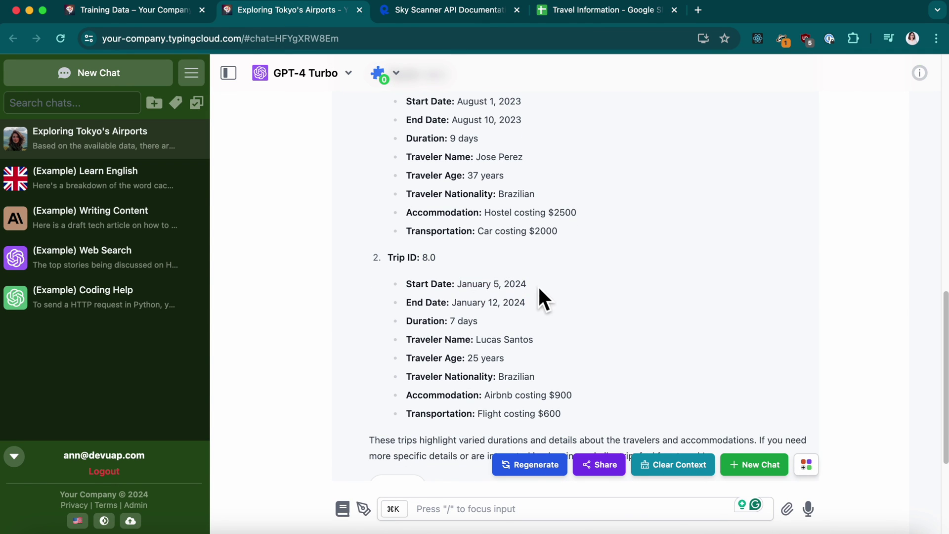
click(605, 10)
click(311, 322)
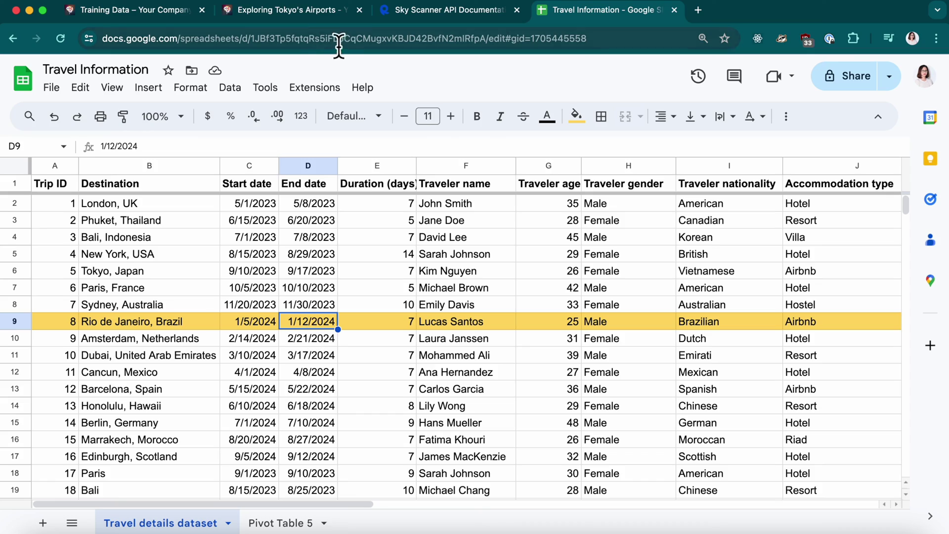
click(309, 12)
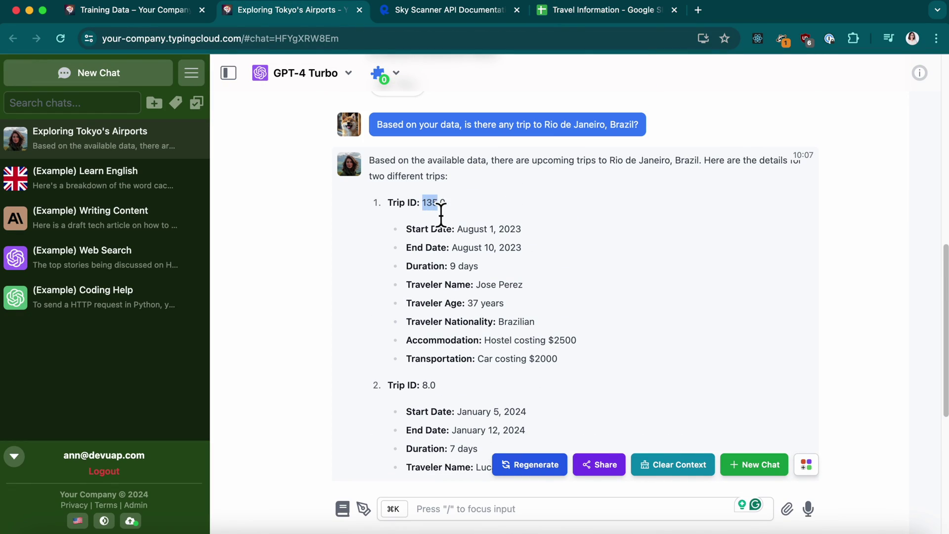
Fill row 134, the Trip ID 135 Rio de Janeiro row, with light yellow.
drag(457, 229, 487, 240)
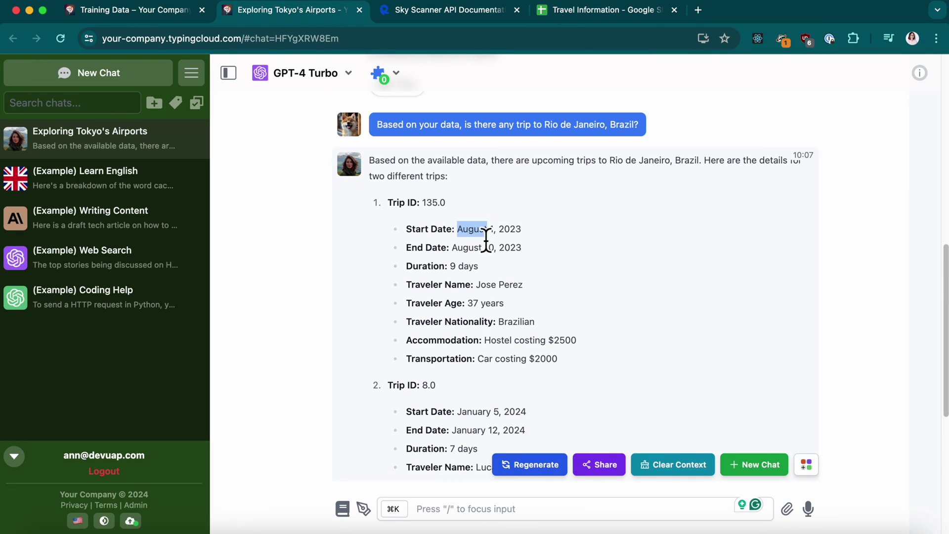
click(590, 12)
scroll(168, 398, down, 20)
click(15, 318)
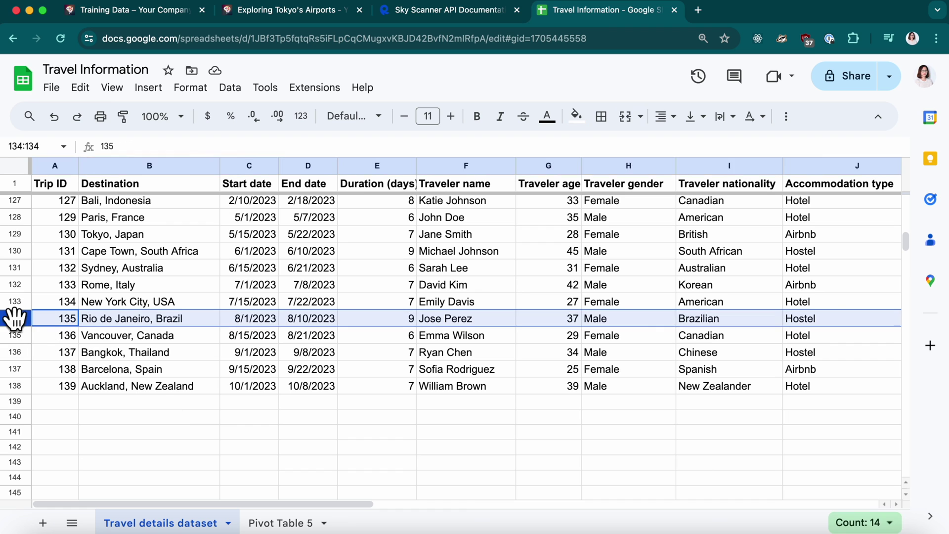
click(576, 116)
click(631, 217)
Check trip 135's start and end dates against the Travel Guide's chat answer.
drag(266, 321, 304, 326)
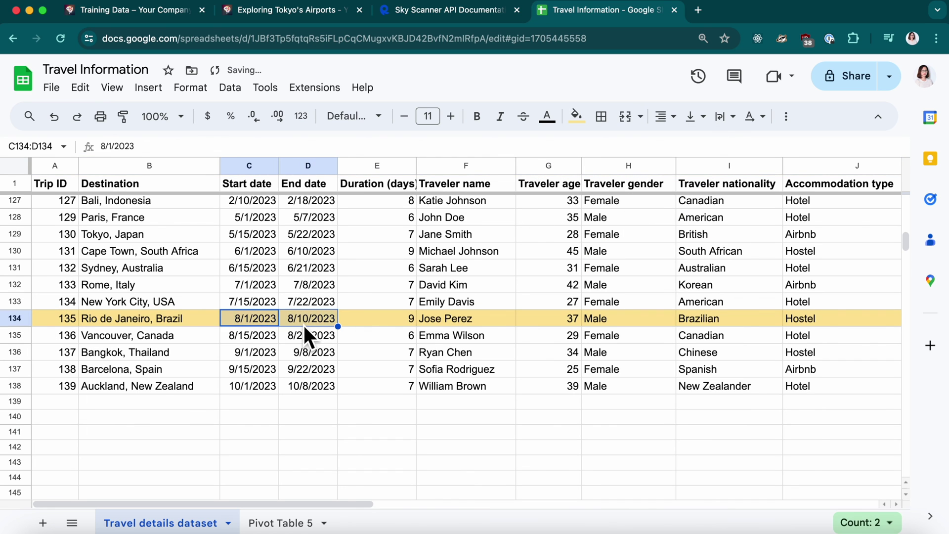
click(306, 11)
click(627, 289)
scroll(627, 289, up, 1)
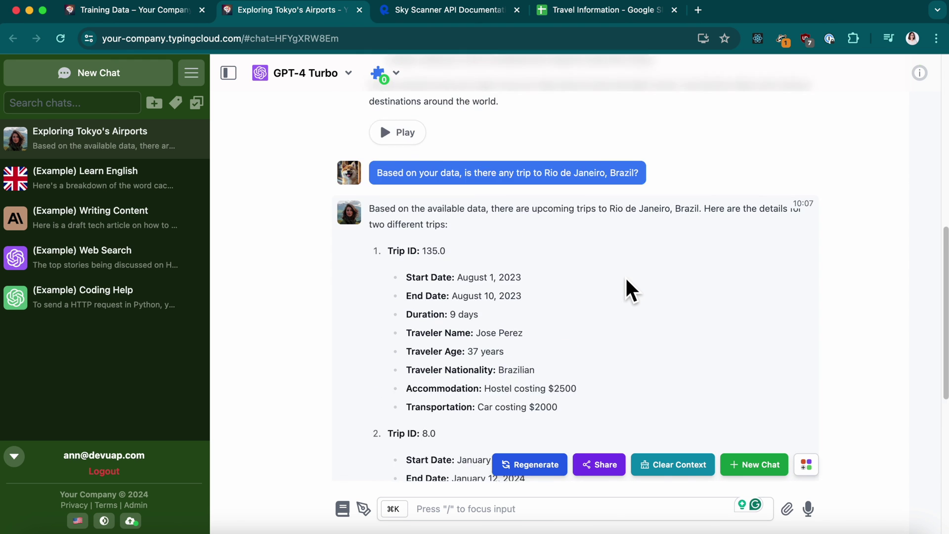
scroll(629, 290, up, 4)
Ask the Travel Guide 'is there any trip to London?'.
scroll(629, 289, down, 10)
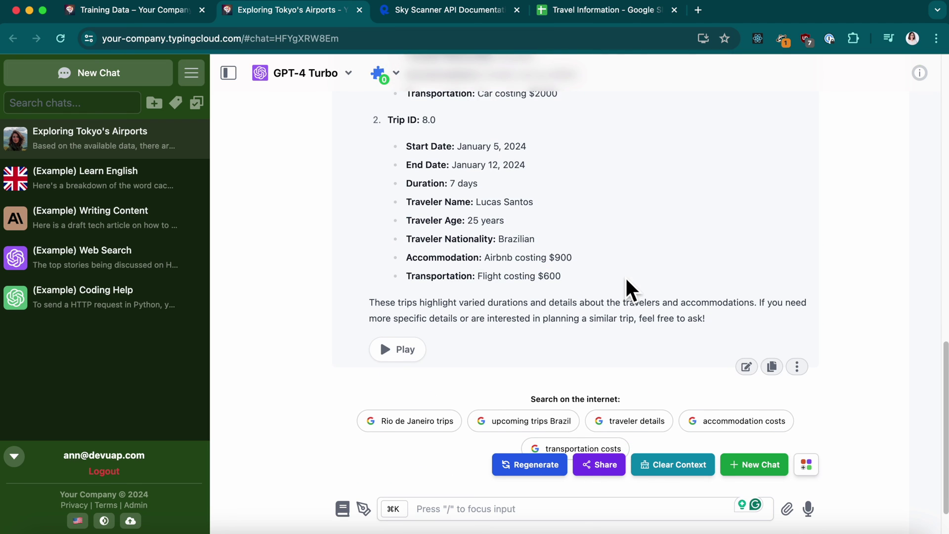
scroll(518, 290, up, 7)
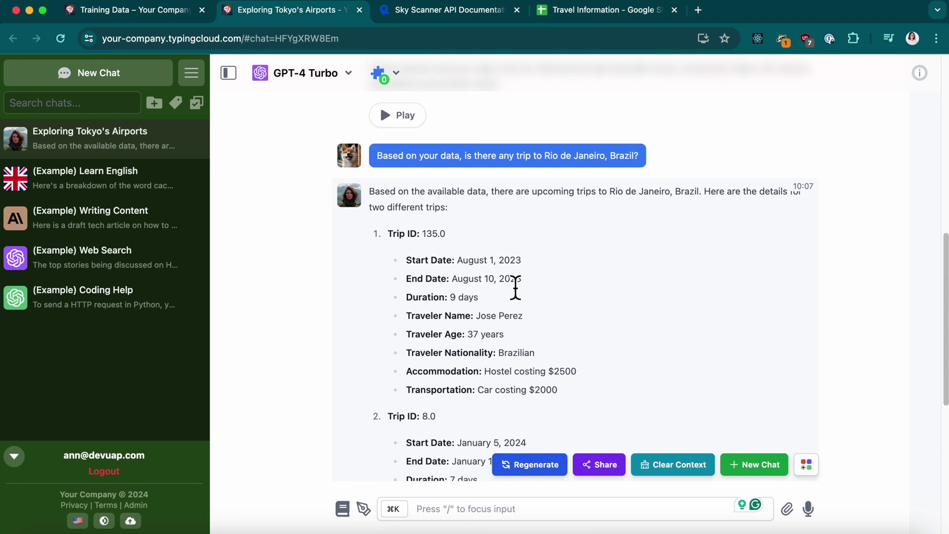
click(486, 517)
text(is there any trip to)
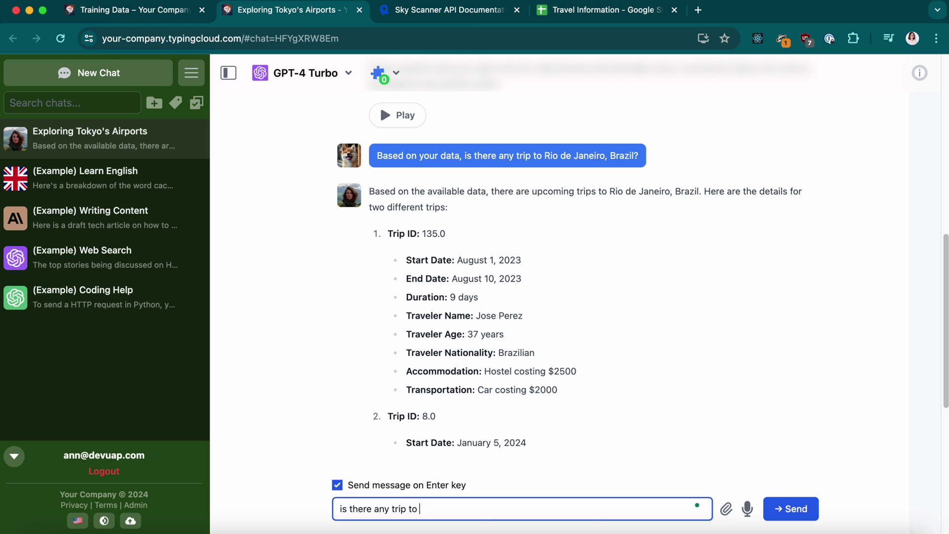
text( London?)
key(Return)
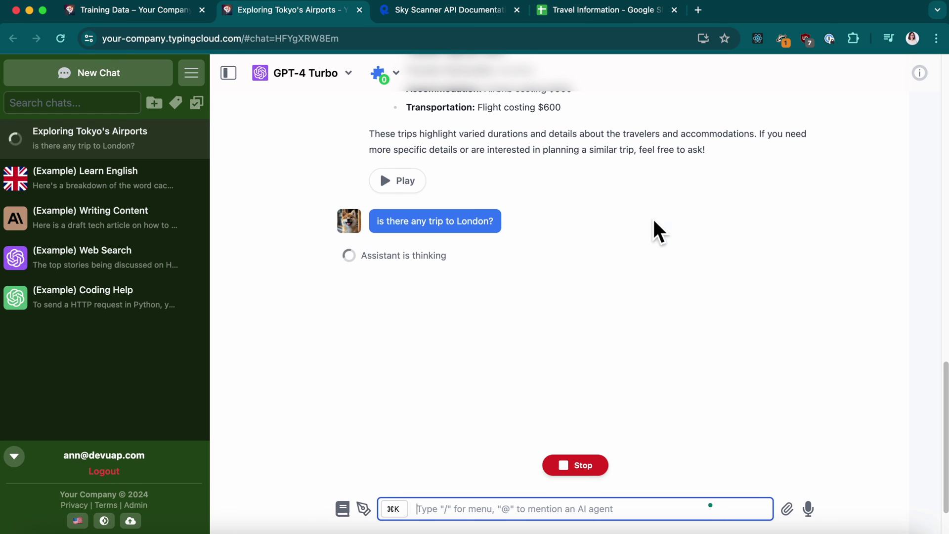